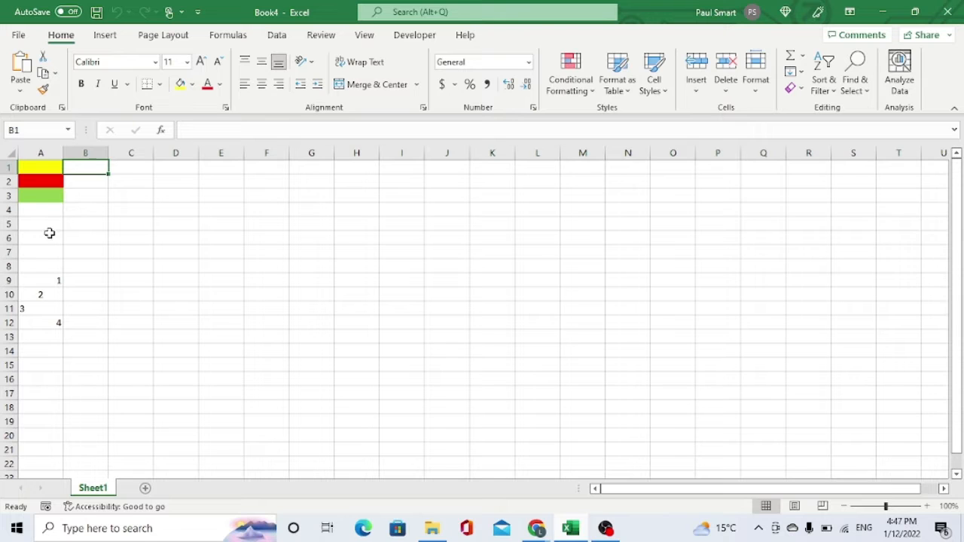
Step: With cell B1 active, start a new workbook-scope defined name called cellcolor
{"action": "left_click_drag", "start_coordinate": [45, 279], "coordinate": [43, 324]}
{"action": "left_click", "coordinate": [88, 168]}
{"action": "left_click", "coordinate": [243, 38]}
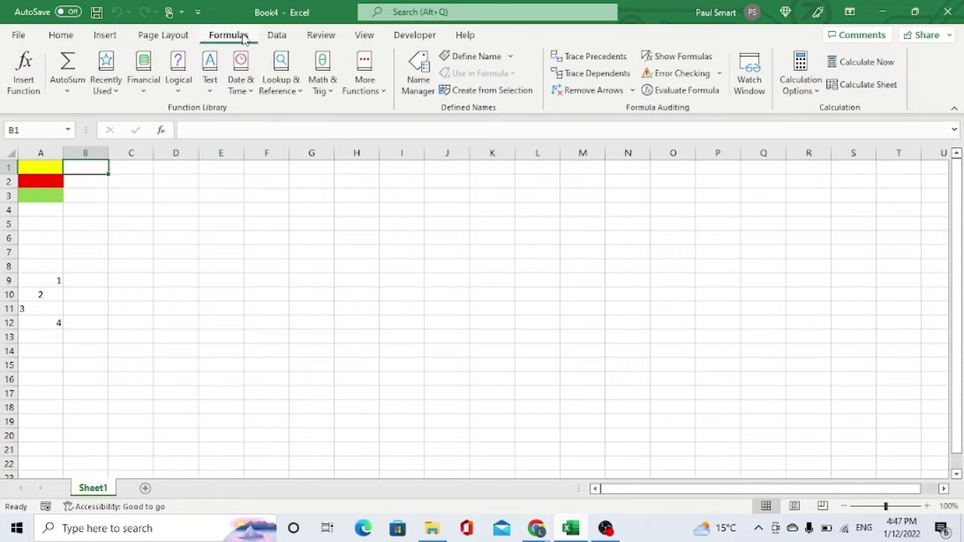
{"action": "left_click", "coordinate": [425, 83]}
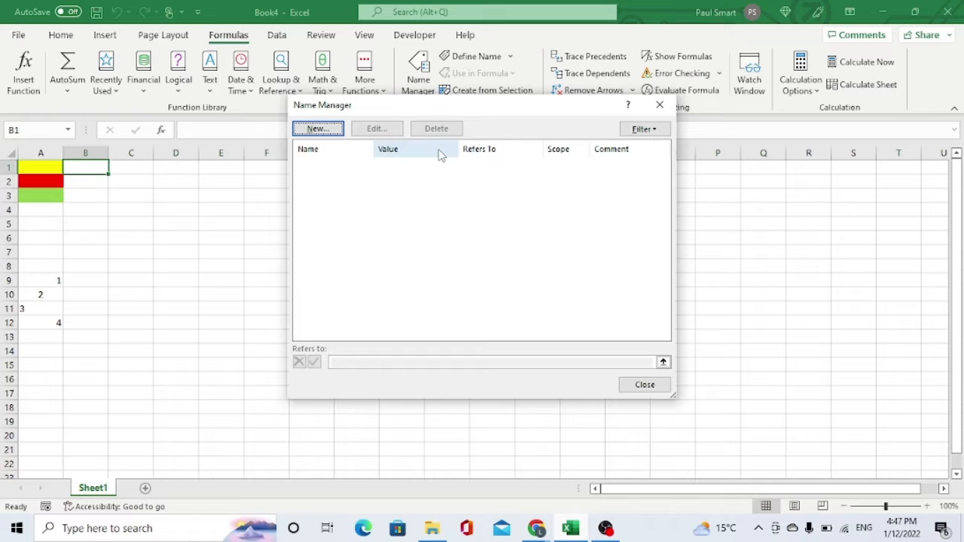
{"action": "left_click", "coordinate": [328, 131]}
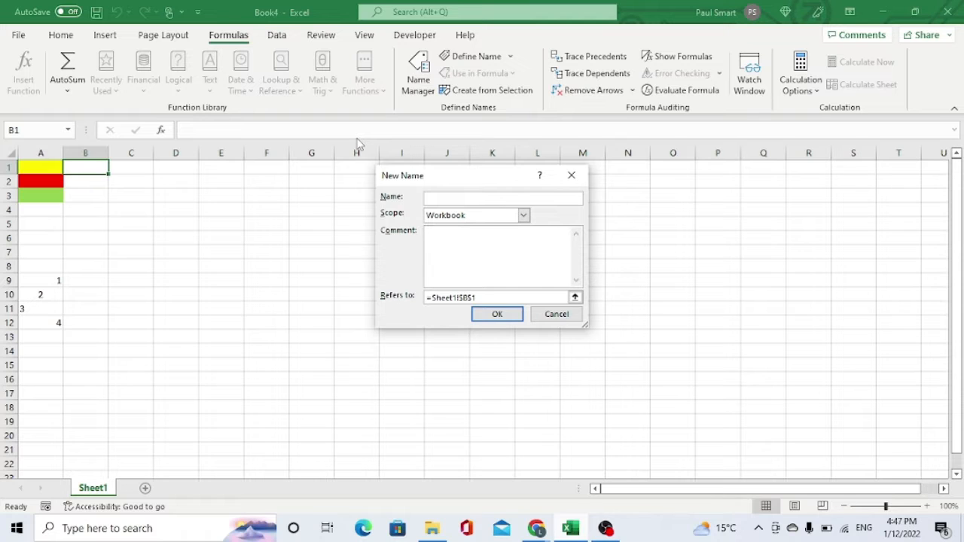
{"action": "type", "text": "cellcolor"}
Step: Replace the cellcolor name's reference with the formula =get.cell(38, Sheet1!$A$1)
{"action": "left_click", "coordinate": [501, 298]}
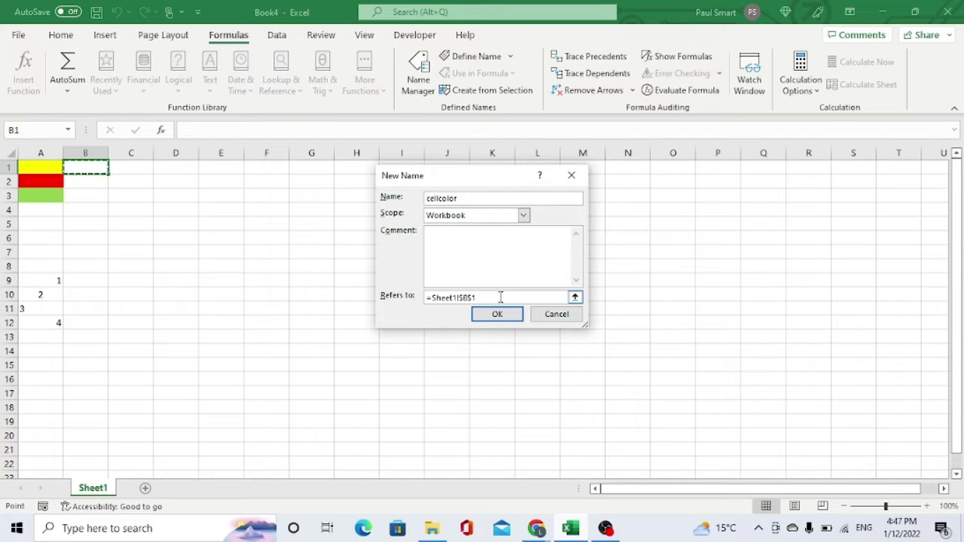
{"action": "key", "text": "BackSpace"}
{"action": "key", "text": "BackSpace"}
{"action": "key", "text": "BackSpace"}
{"action": "key", "text": "BackSpace"}
{"action": "key", "text": "BackSpace"}
{"action": "key", "text": "BackSpace"}
{"action": "key", "text": "BackSpace"}
{"action": "key", "text": "BackSpace"}
{"action": "key", "text": "BackSpace"}
{"action": "key", "text": "BackSpace"}
{"action": "key", "text": "BackSpace"}
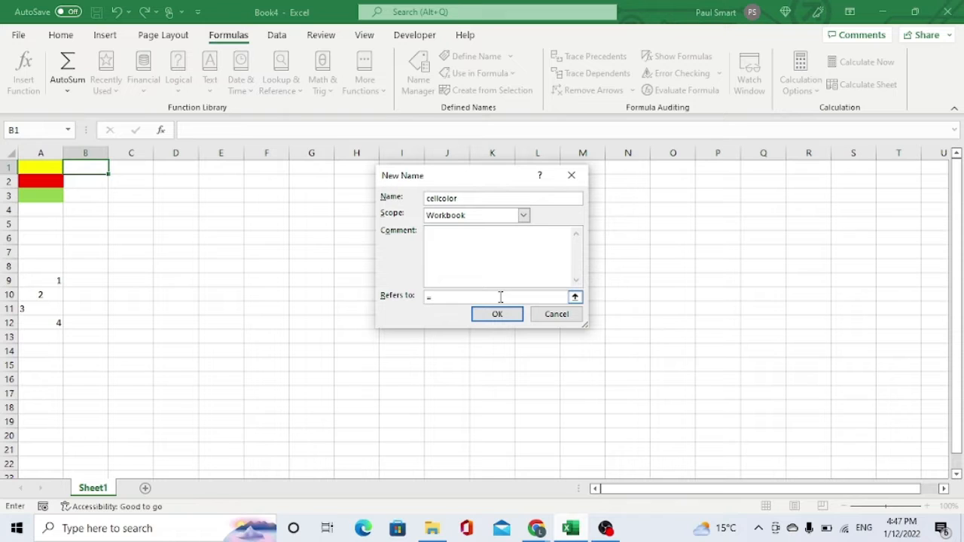
{"action": "type", "text": "get.cell("}
{"action": "type", "text": "38,"}
{"action": "left_click", "coordinate": [33, 166]}
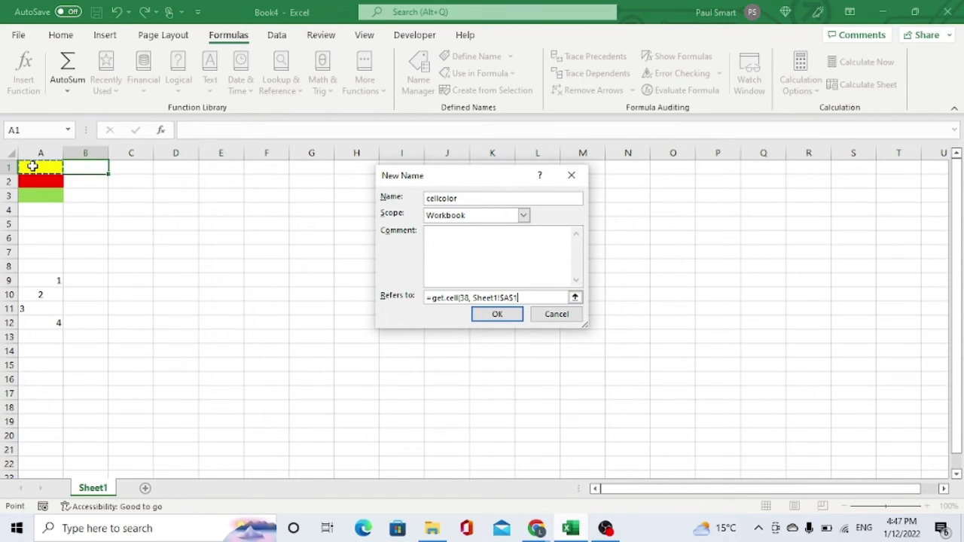
{"action": "left_click", "coordinate": [517, 298]}
{"action": "type", "text": ")"}
Step: Make the A1 reference in the cellcolor formula fully relative, then save the name and close the Name Manager
{"action": "key", "text": "F4"}
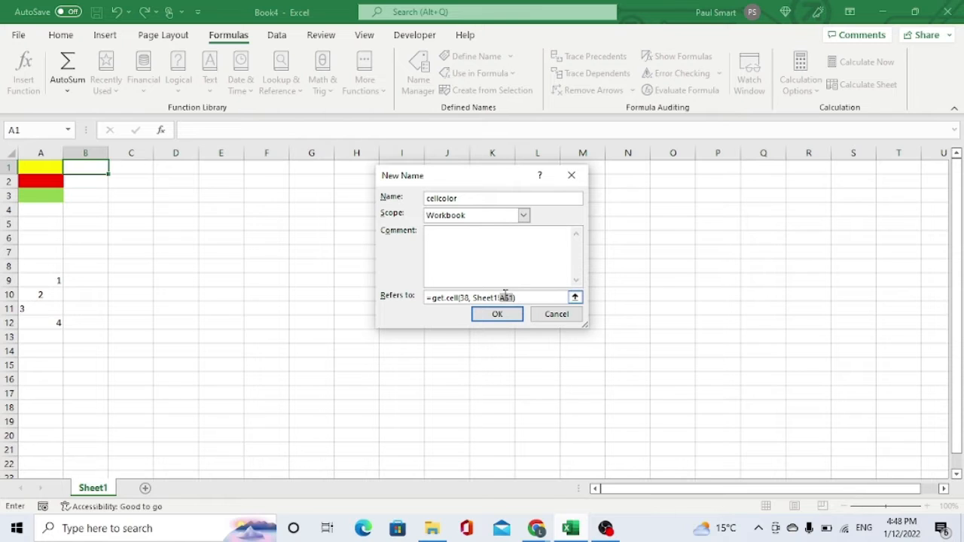
{"action": "key", "text": "F4"}
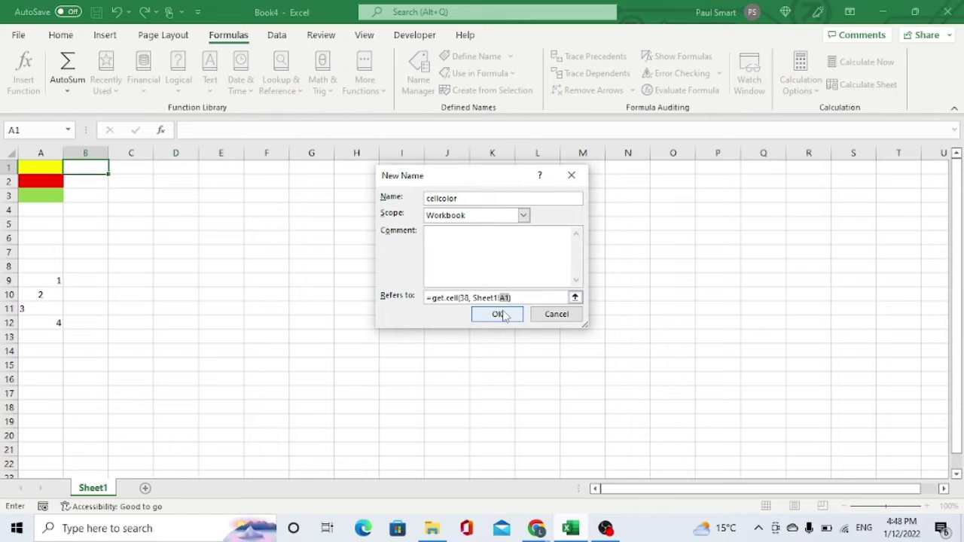
{"action": "left_click", "coordinate": [504, 318]}
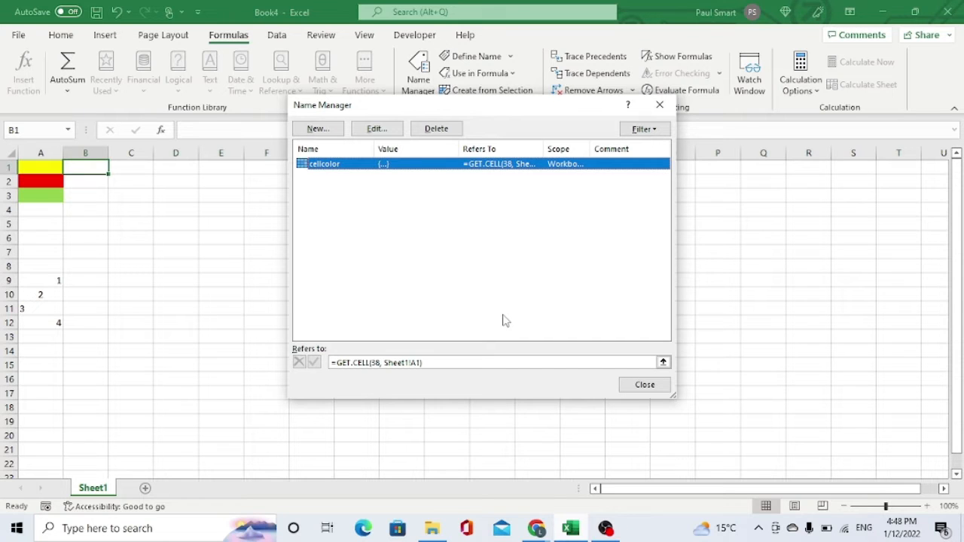
{"action": "left_click", "coordinate": [648, 386]}
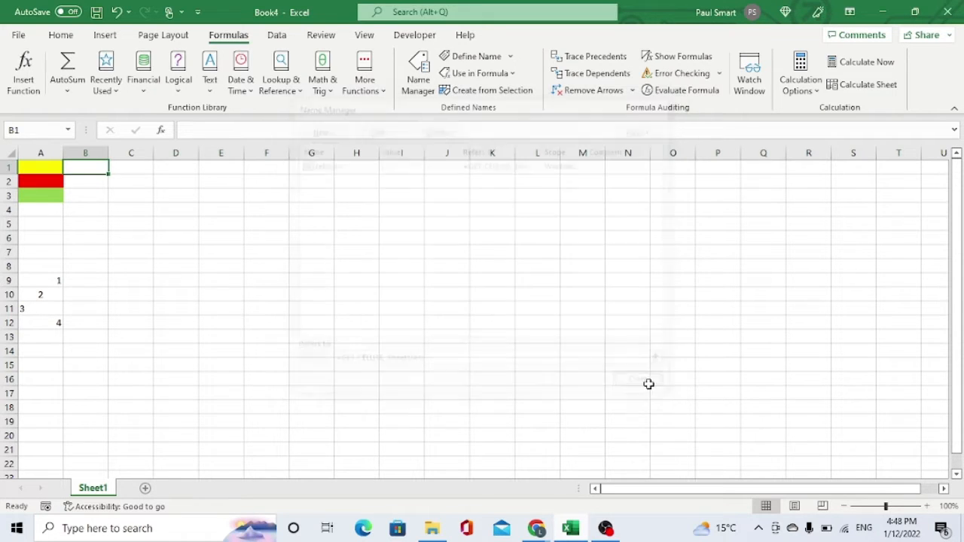
Step: Enter =cellcolor in cell B1 and fill the formula down through B4
{"action": "type", "text": "="}
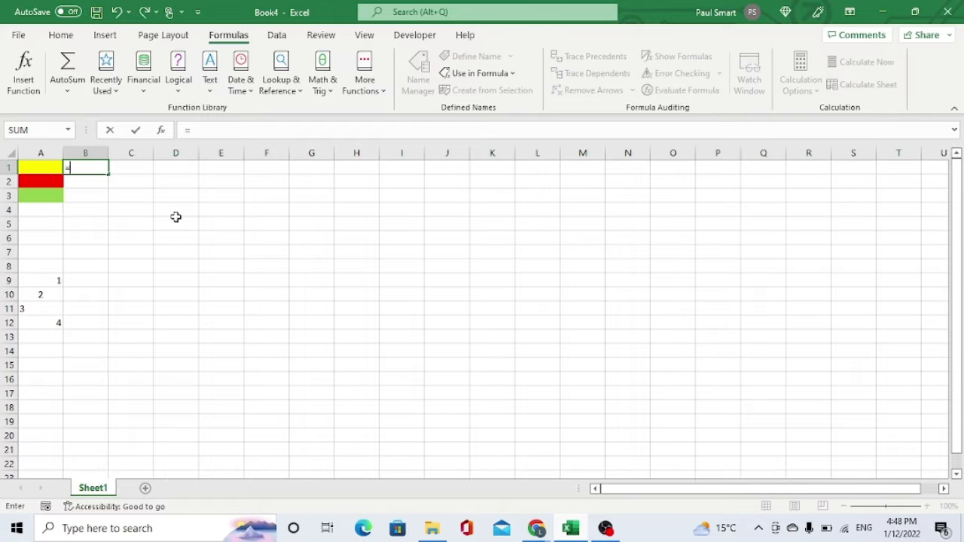
{"action": "type", "text": "ce"}
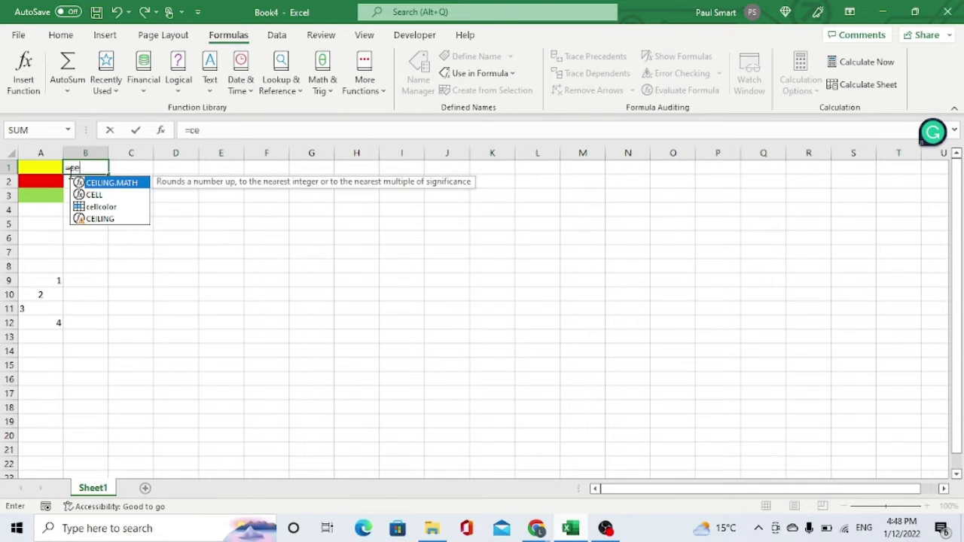
{"action": "left_click", "coordinate": [101, 207]}
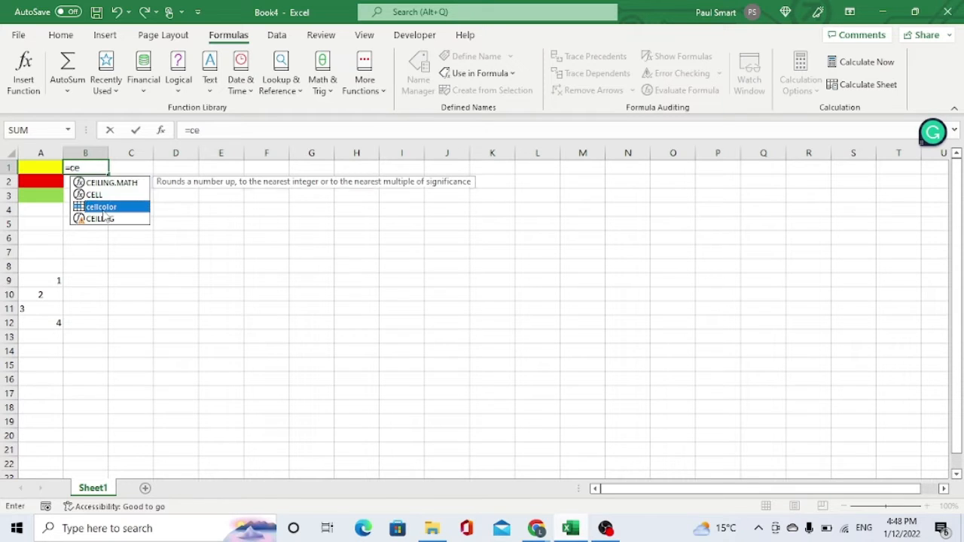
{"action": "double_click", "coordinate": [102, 207]}
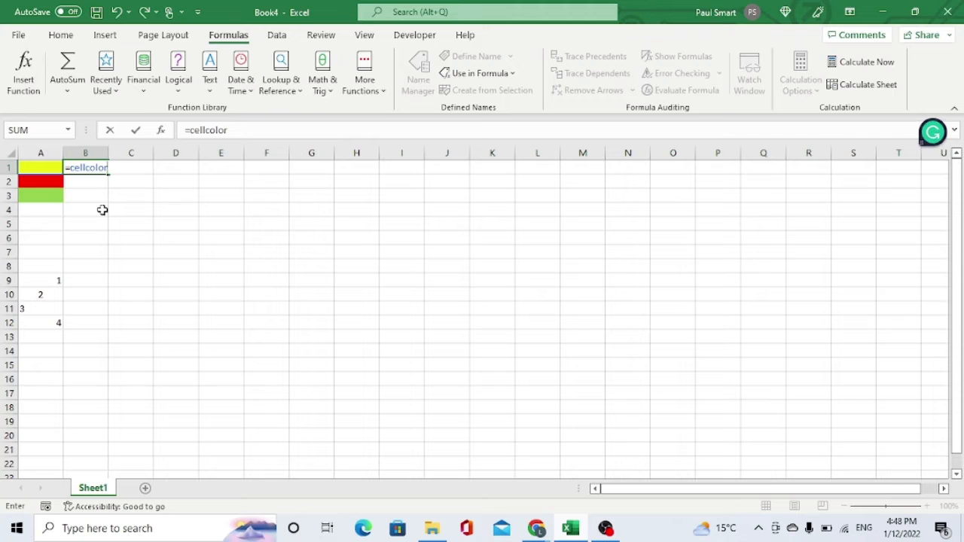
{"action": "left_click", "coordinate": [136, 131]}
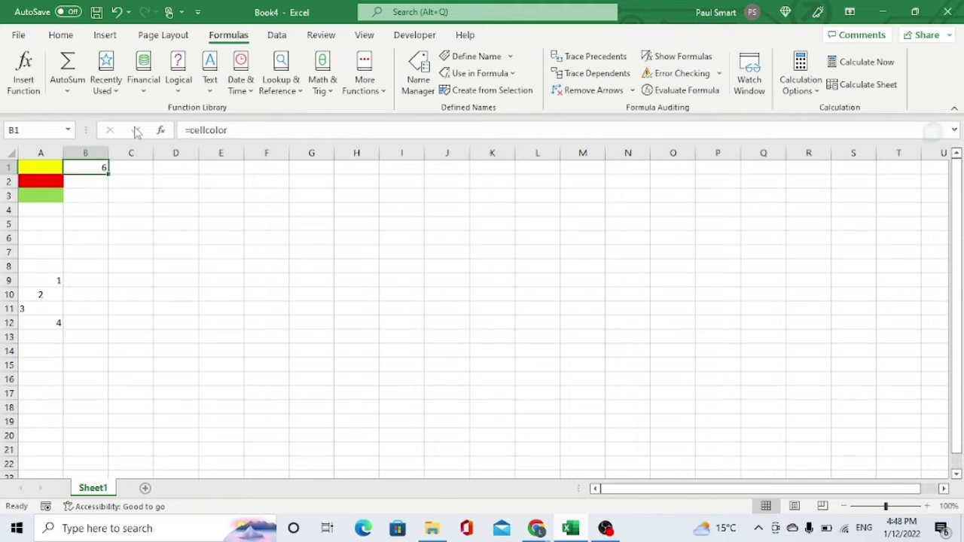
{"action": "left_click_drag", "start_coordinate": [106, 179], "coordinate": [108, 218]}
{"action": "left_click", "coordinate": [102, 169]}
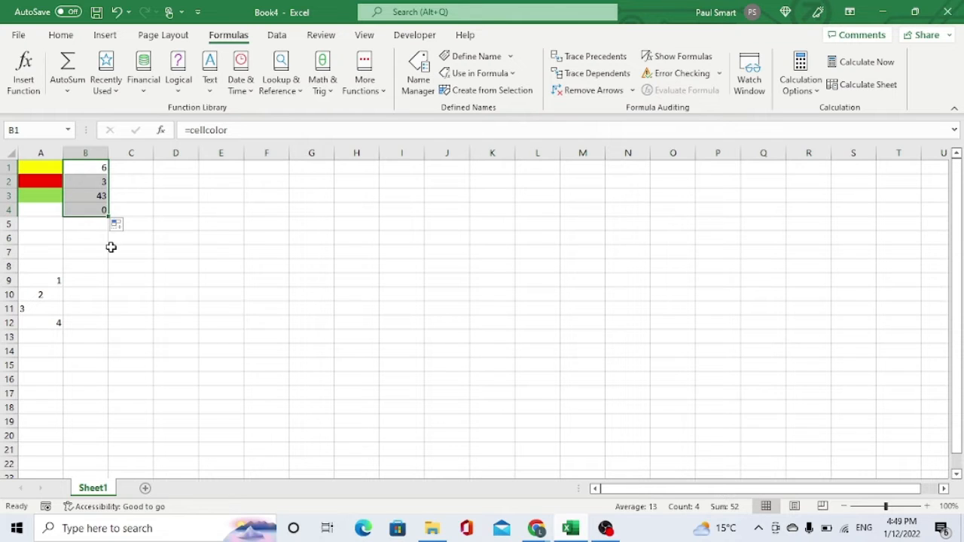
Step: With cell B9 active, start a new workbook-scope defined name called cellalignment
{"action": "left_click", "coordinate": [85, 281]}
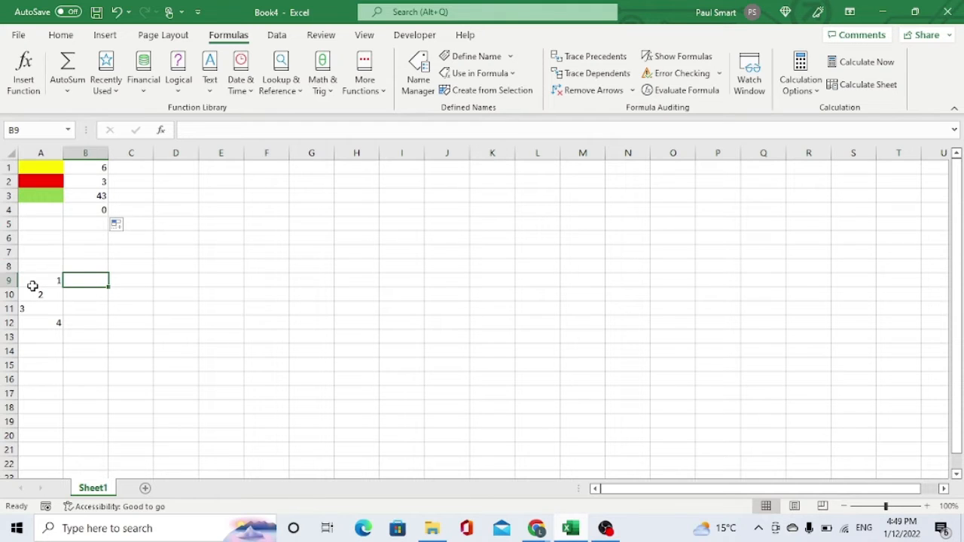
{"action": "left_click", "coordinate": [32, 283]}
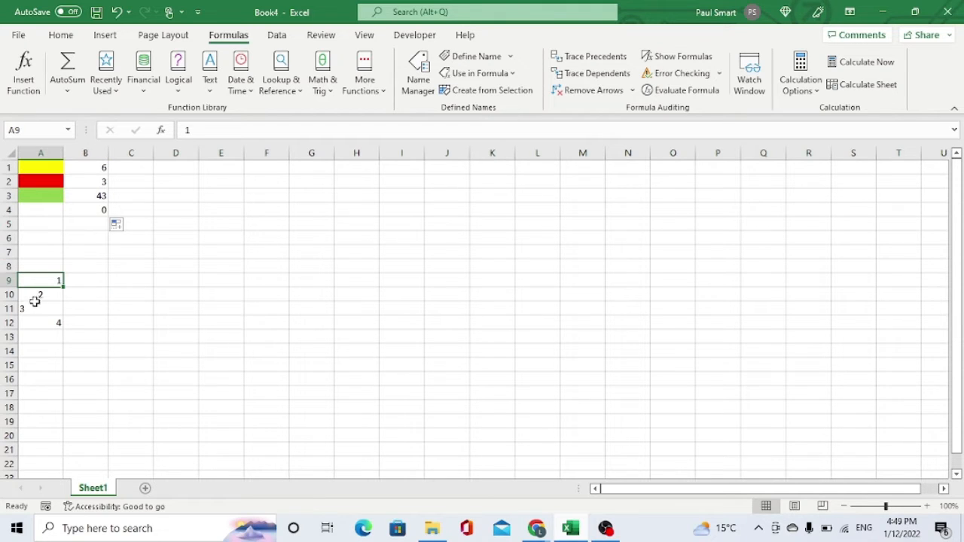
{"action": "left_click", "coordinate": [96, 280]}
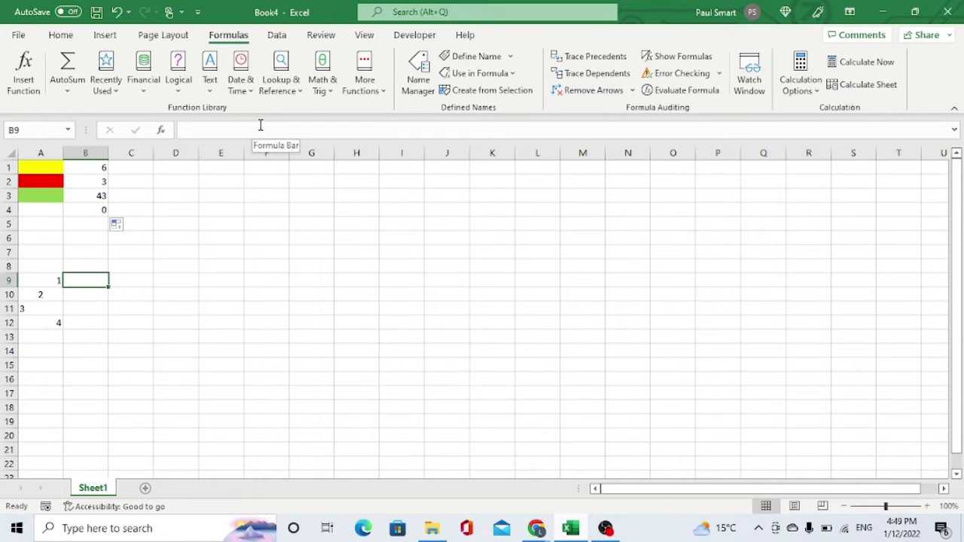
{"action": "left_click", "coordinate": [416, 79]}
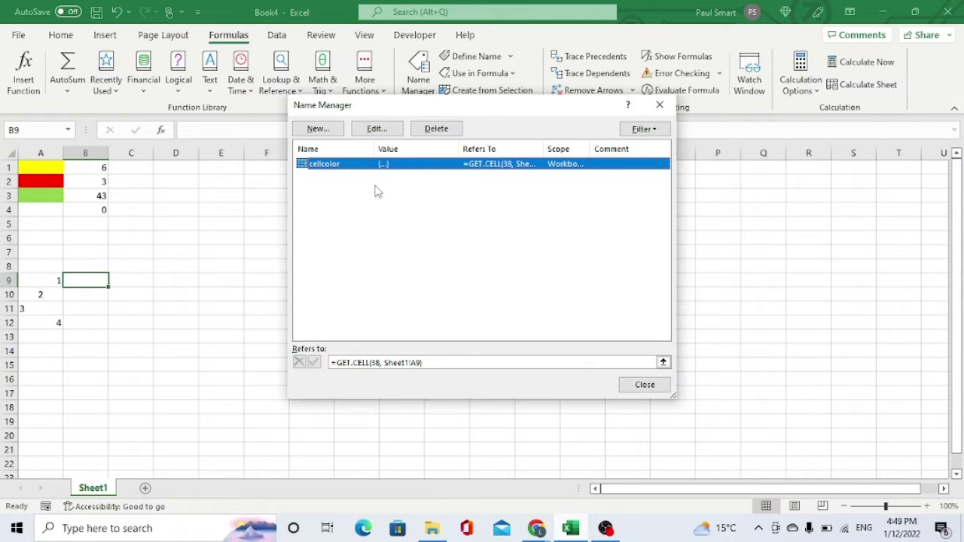
{"action": "left_click", "coordinate": [323, 131]}
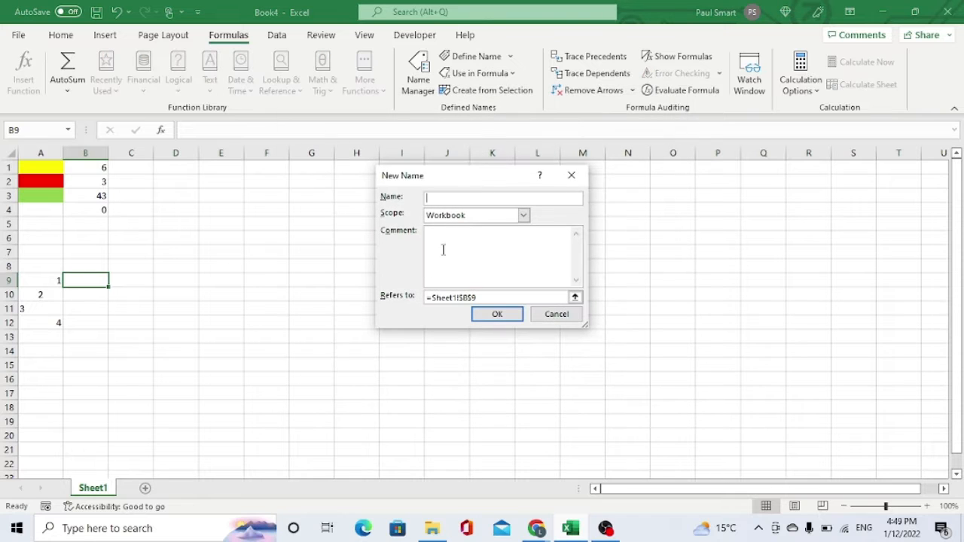
{"action": "type", "text": "cellalignment"}
Step: Replace the cellalignment name's reference with the formula =get.cell(8,Sheet1!$A$9)
{"action": "left_click", "coordinate": [485, 296]}
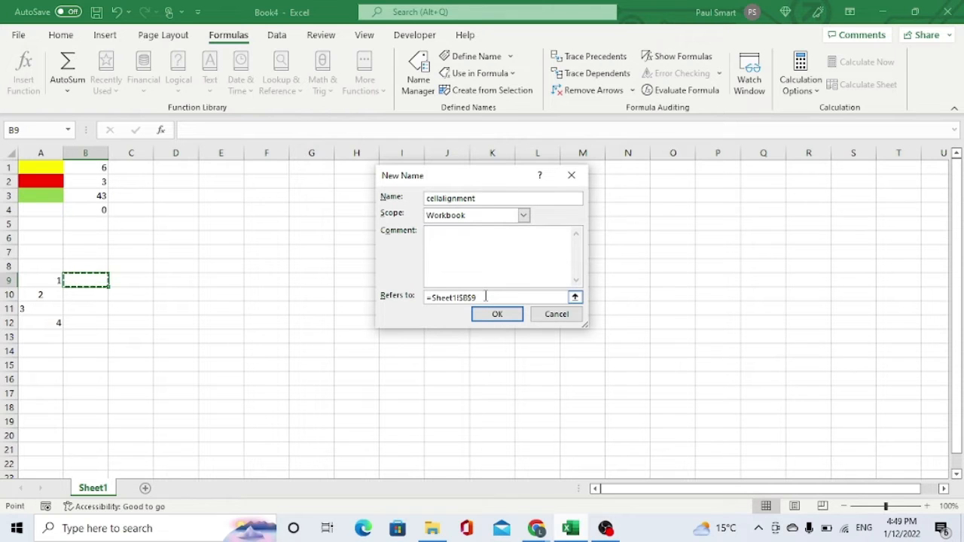
{"action": "left_click_drag", "start_coordinate": [485, 297], "coordinate": [431, 296]}
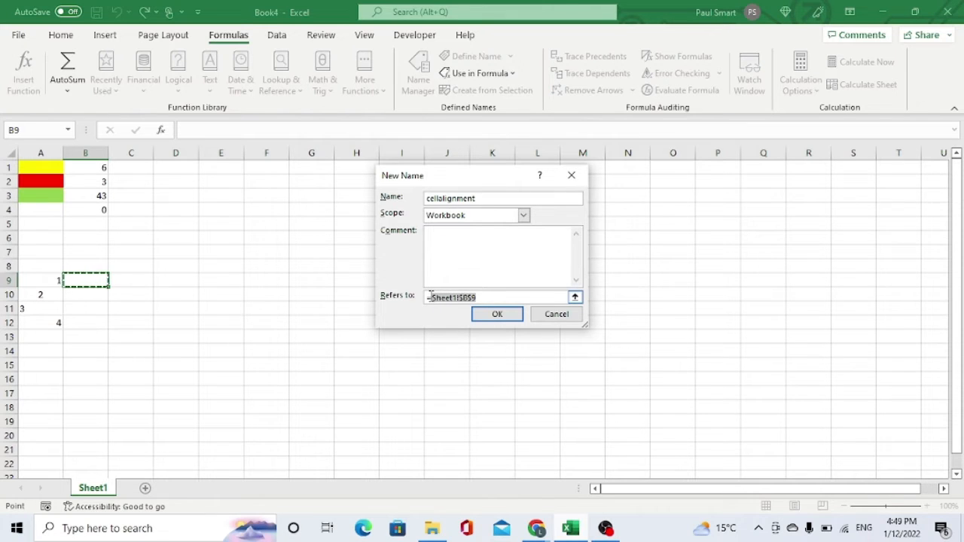
{"action": "type", "text": "get"}
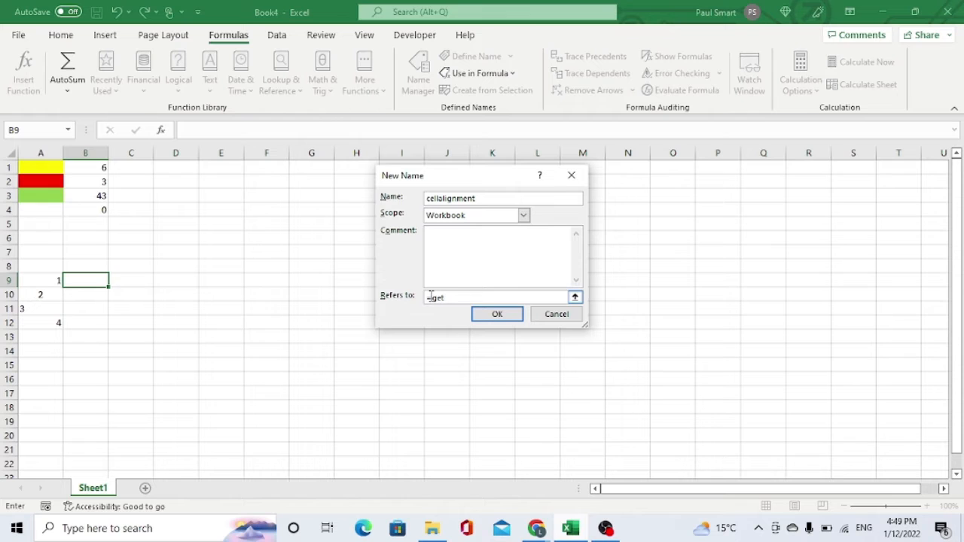
{"action": "type", "text": ".cell(8,"}
{"action": "left_click", "coordinate": [43, 280]}
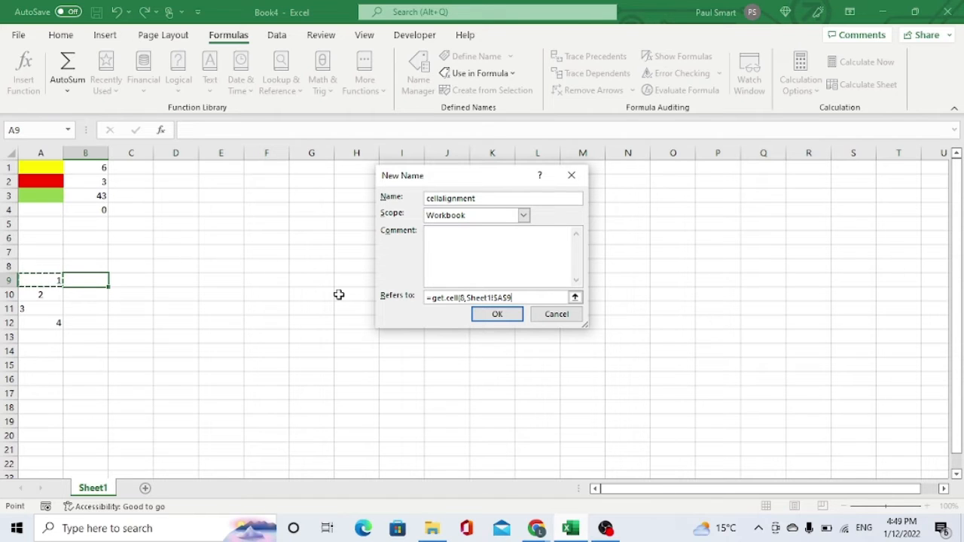
{"action": "type", "text": ")"}
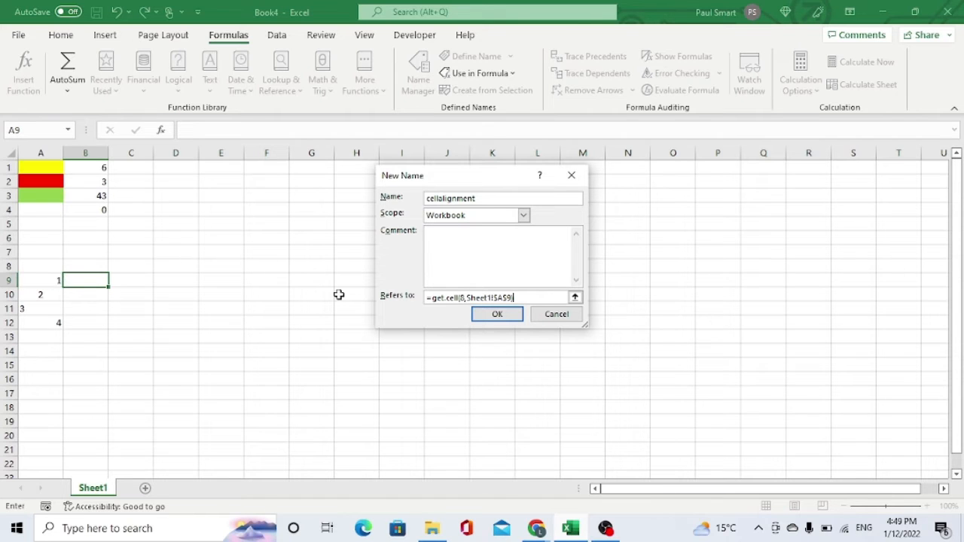
Step: Make the A9 reference in the cellalignment formula fully relative, then save the name and close the Name Manager
{"action": "left_click", "coordinate": [500, 297]}
{"action": "key", "text": "BackSpace"}
{"action": "left_click", "coordinate": [504, 297]}
{"action": "key", "text": "BackSpace"}
{"action": "left_click", "coordinate": [499, 315]}
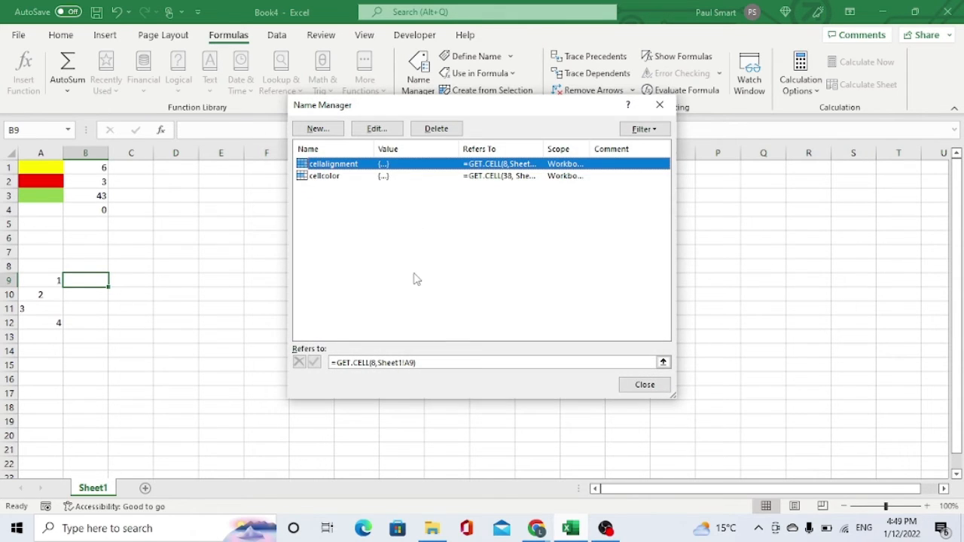
{"action": "left_click", "coordinate": [641, 386]}
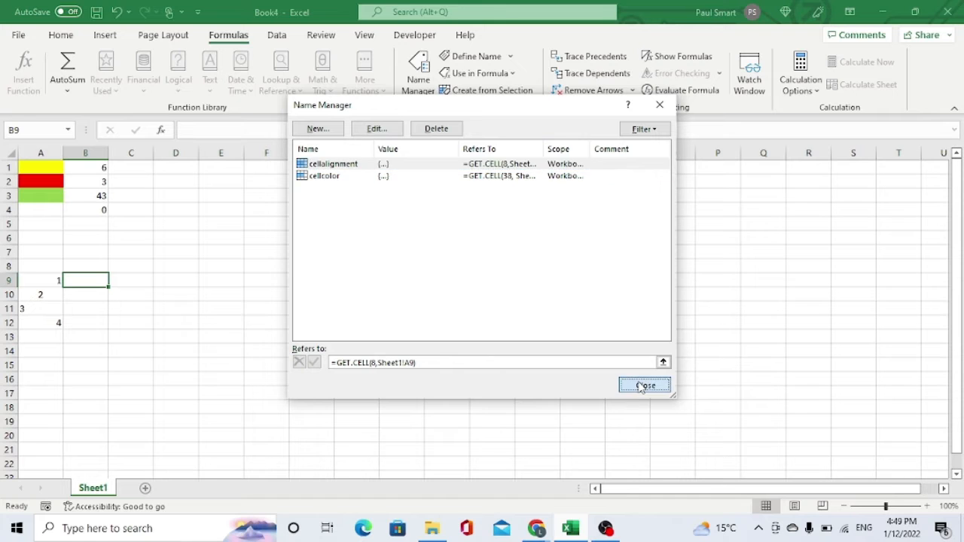
Step: Enter =cellalignment in cell B9 and fill the formula down through B12
{"action": "type", "text": "="}
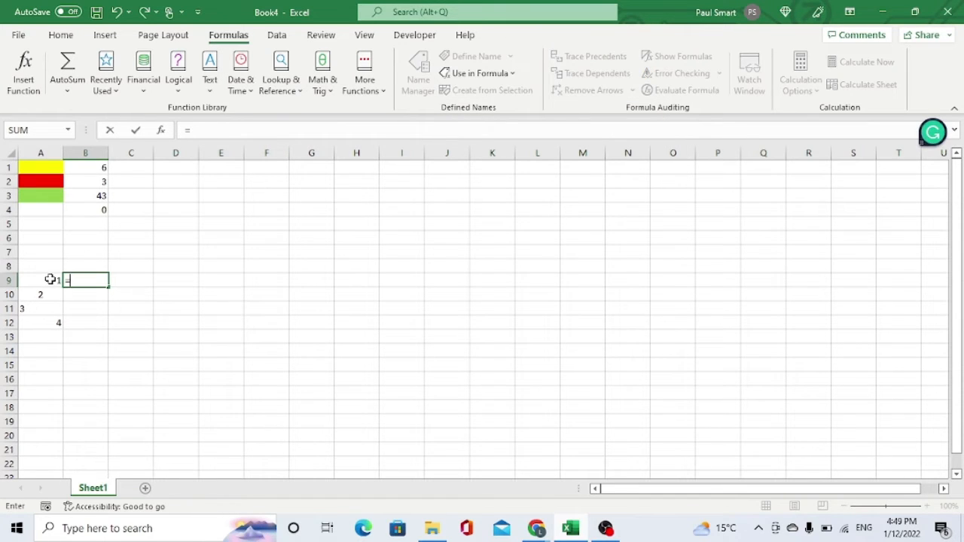
{"action": "type", "text": "ce"}
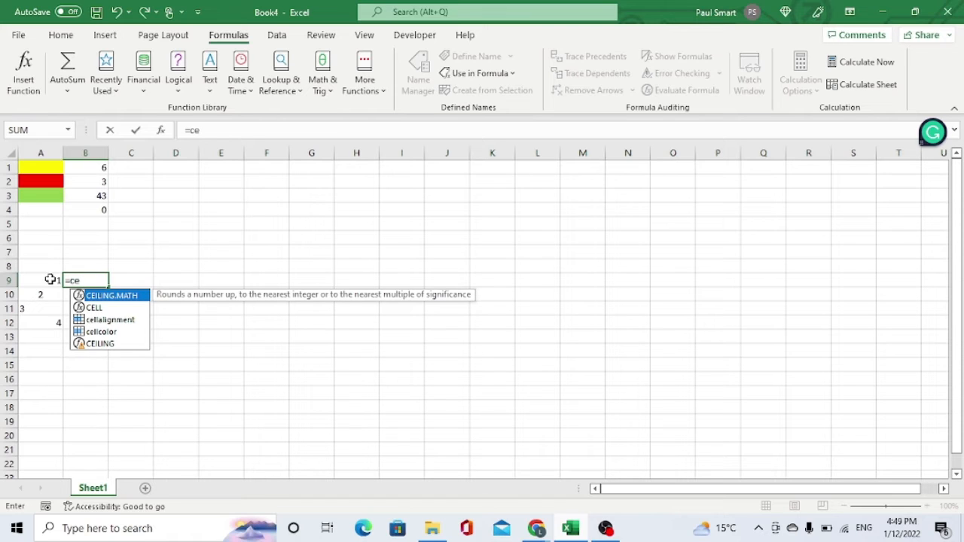
{"action": "left_click", "coordinate": [107, 321]}
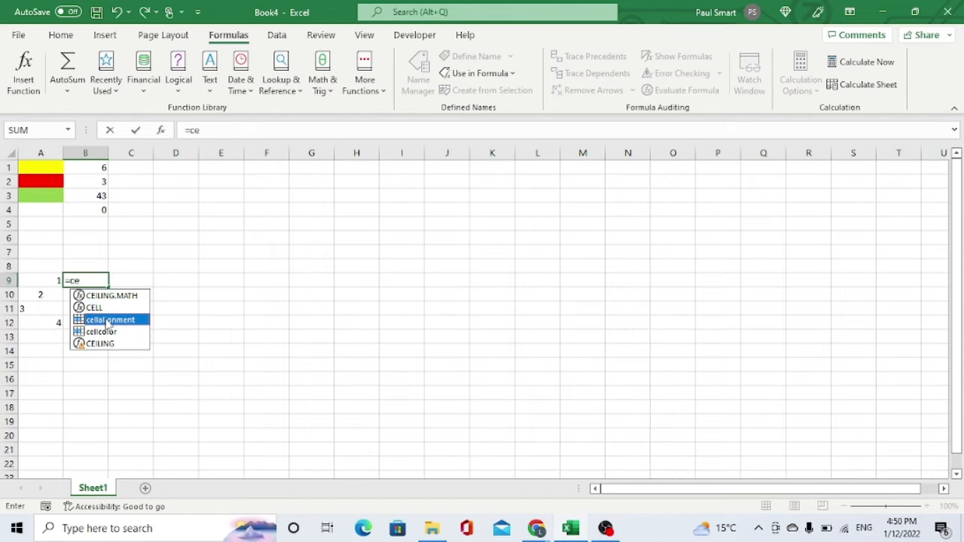
{"action": "double_click", "coordinate": [107, 321]}
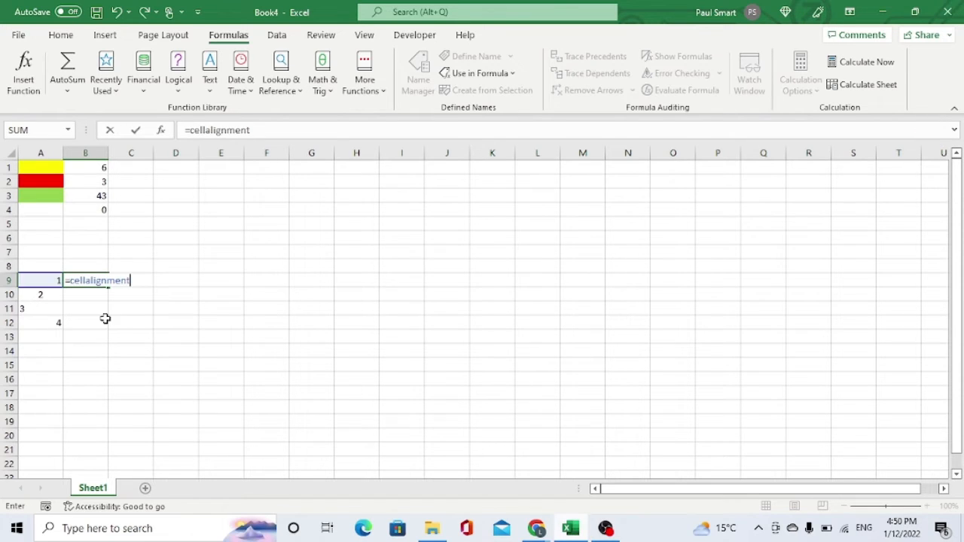
{"action": "left_click", "coordinate": [135, 132]}
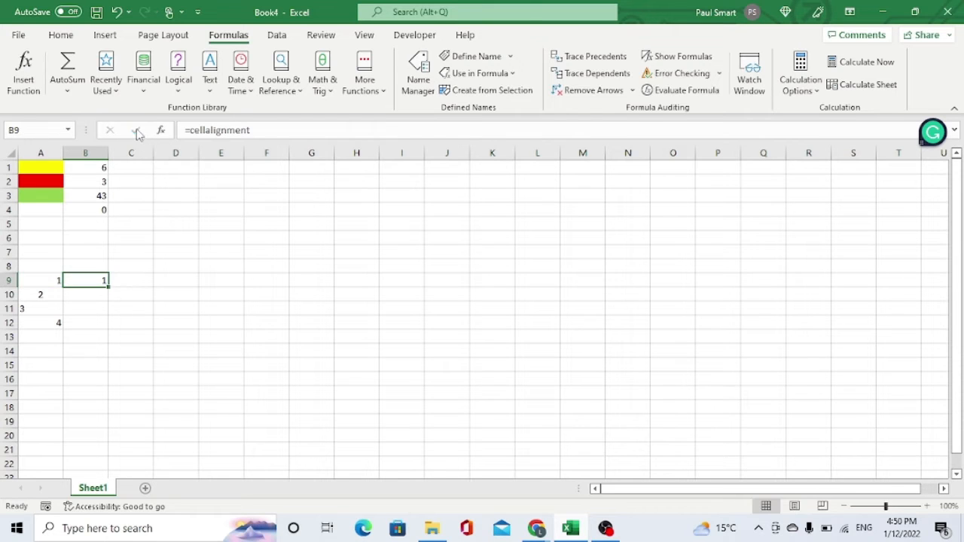
{"action": "left_click_drag", "start_coordinate": [108, 285], "coordinate": [110, 330]}
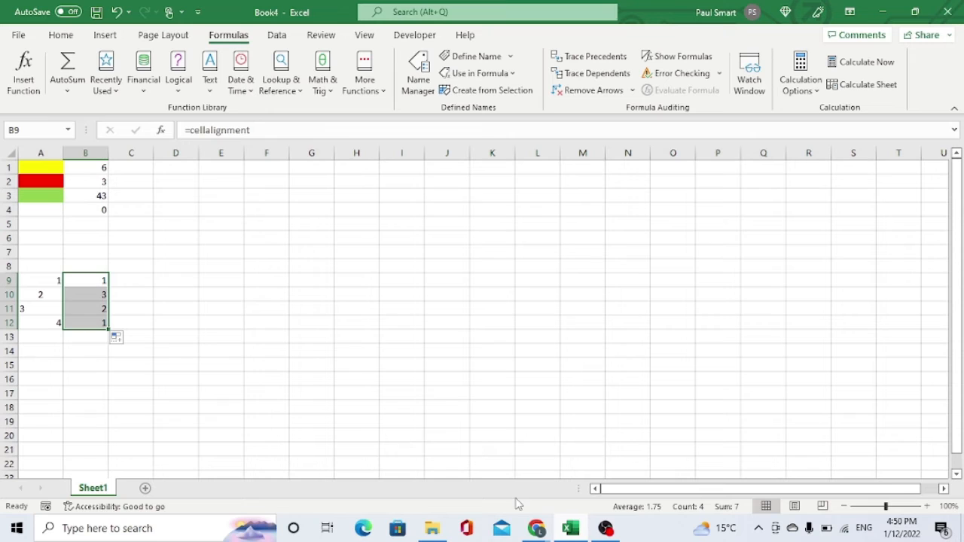
Step: Switch to the Excel IF statement article in Chrome and look up the alignment codes for GET.CELL argument 8
{"action": "left_click", "coordinate": [537, 529]}
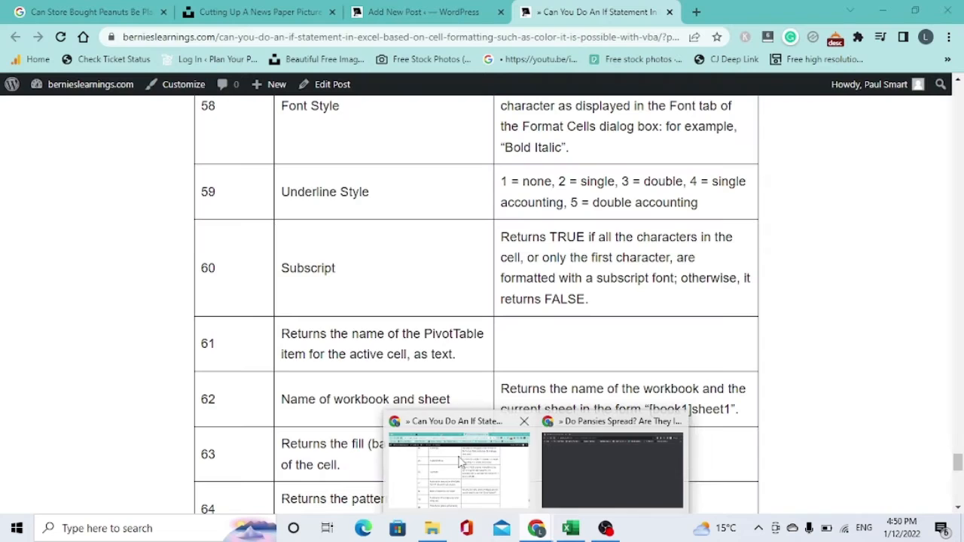
{"action": "left_click", "coordinate": [462, 462]}
{"action": "scroll", "coordinate": [397, 288], "scroll_direction": "up", "scroll_amount": 18}
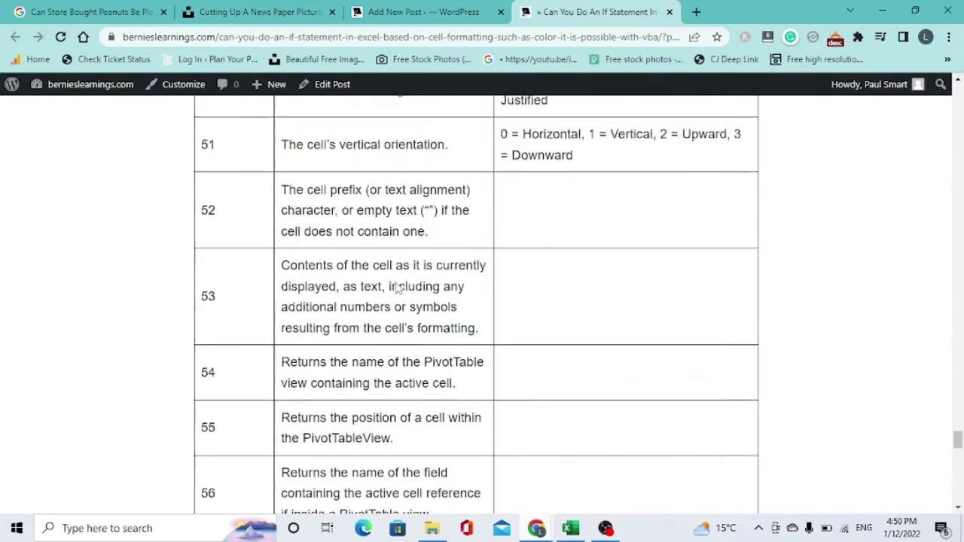
{"action": "scroll", "coordinate": [397, 288], "scroll_direction": "up", "scroll_amount": 20}
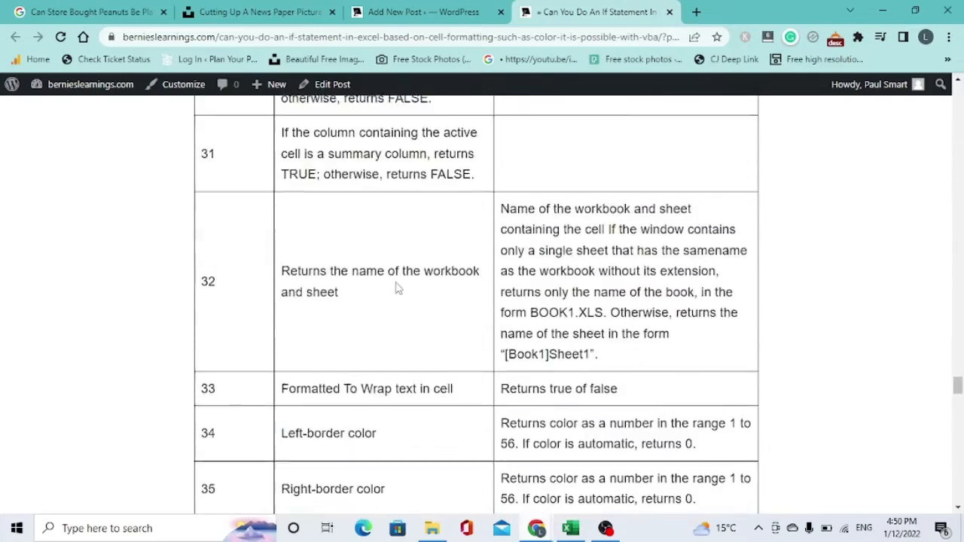
{"action": "scroll", "coordinate": [398, 289], "scroll_direction": "up", "scroll_amount": 20}
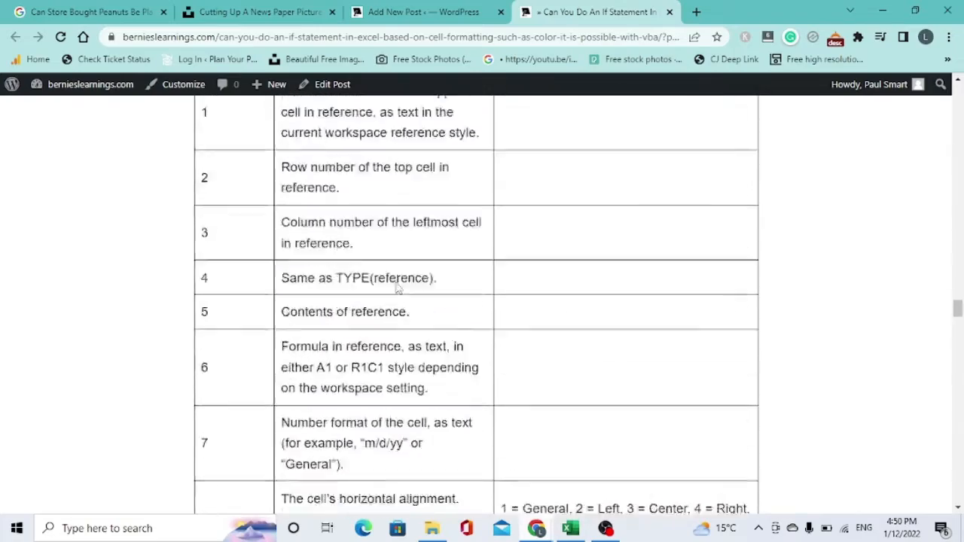
{"action": "scroll", "coordinate": [398, 288], "scroll_direction": "down", "scroll_amount": 15}
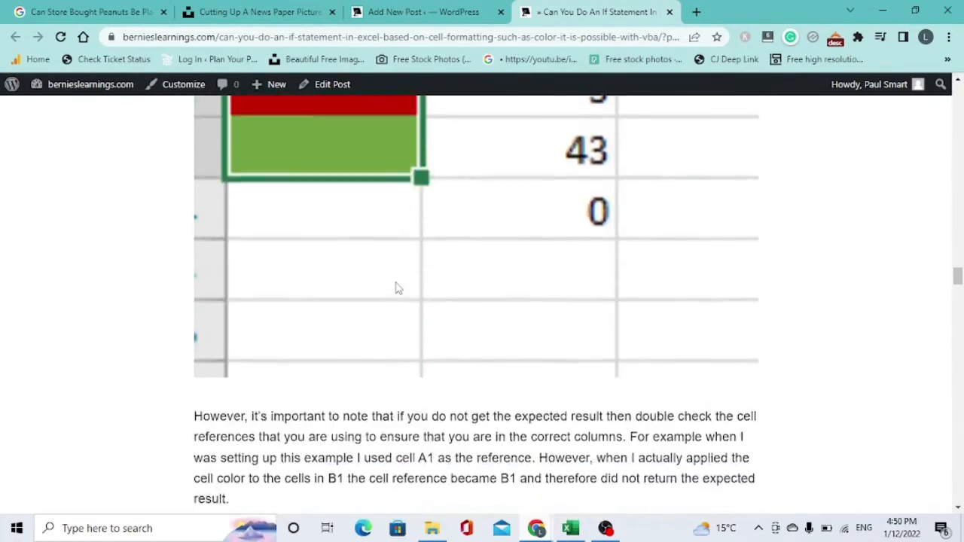
{"action": "scroll", "coordinate": [397, 282], "scroll_direction": "down", "scroll_amount": 1}
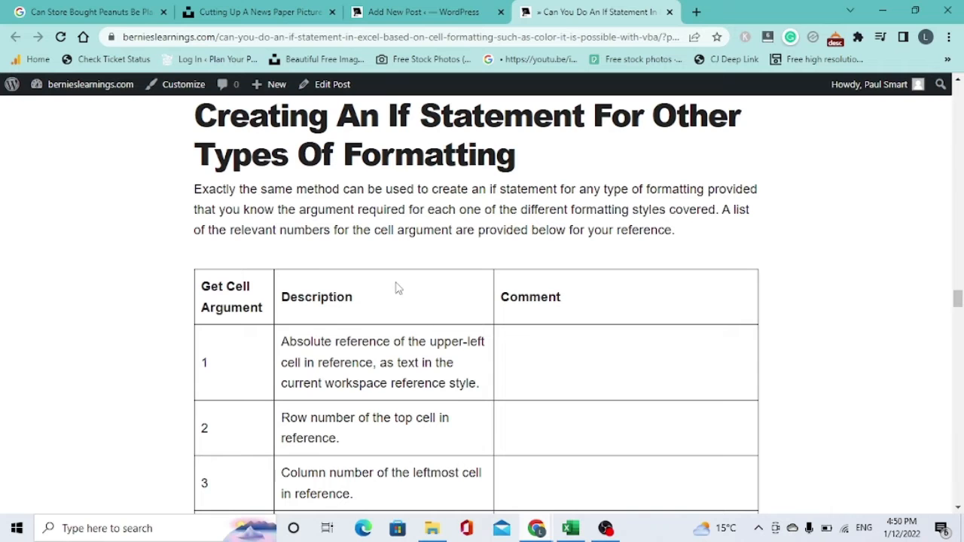
{"action": "scroll", "coordinate": [397, 287], "scroll_direction": "down", "scroll_amount": 1}
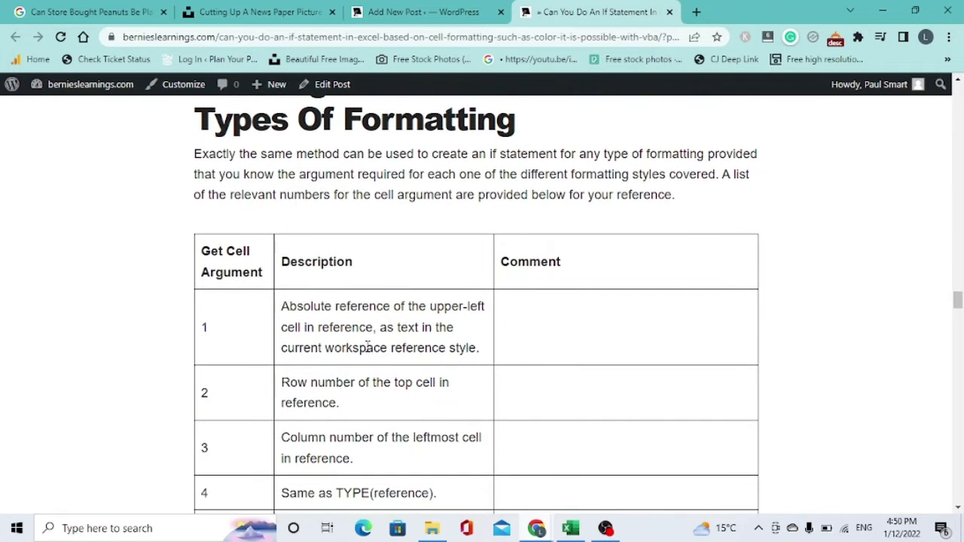
{"action": "scroll", "coordinate": [373, 351], "scroll_direction": "down", "scroll_amount": 3}
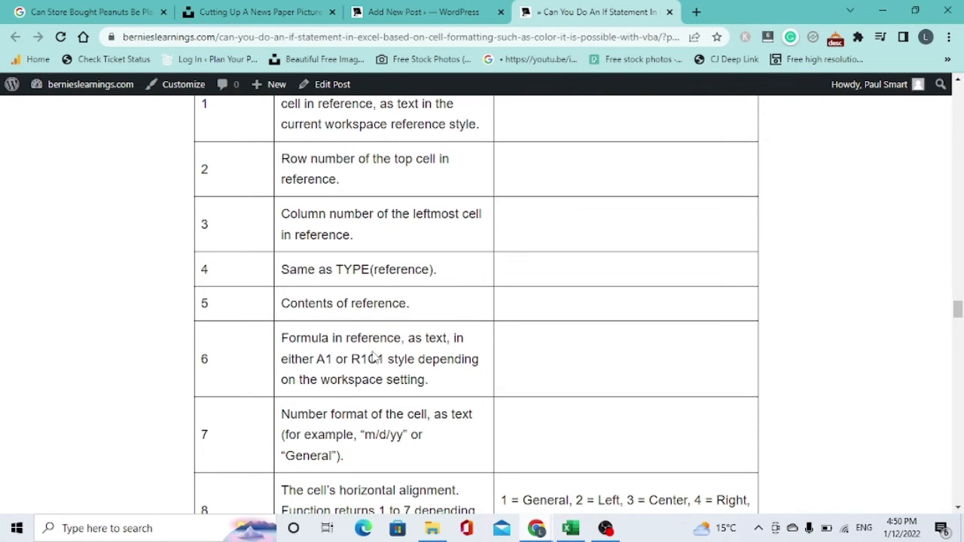
{"action": "scroll", "coordinate": [375, 357], "scroll_direction": "down", "scroll_amount": 2}
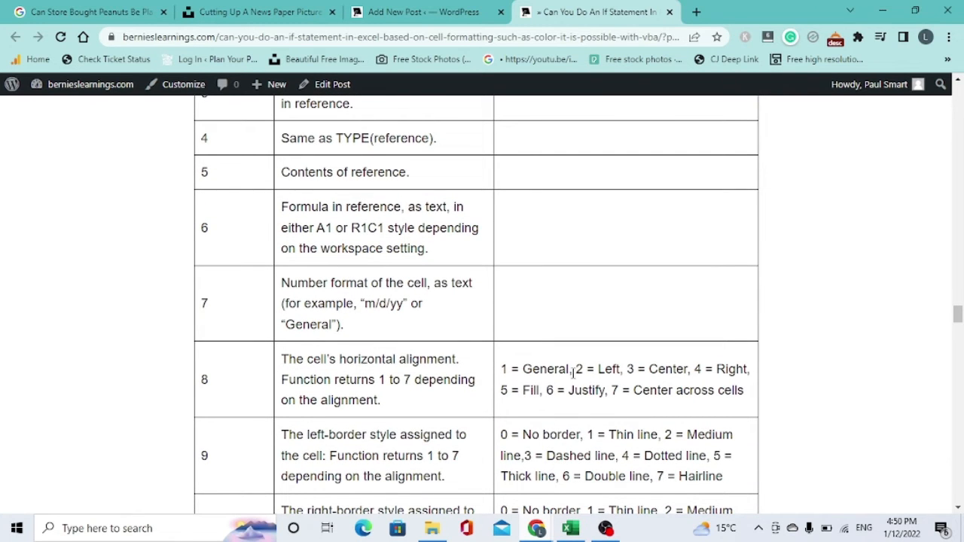
{"action": "scroll", "coordinate": [421, 386], "scroll_direction": "down", "scroll_amount": 1}
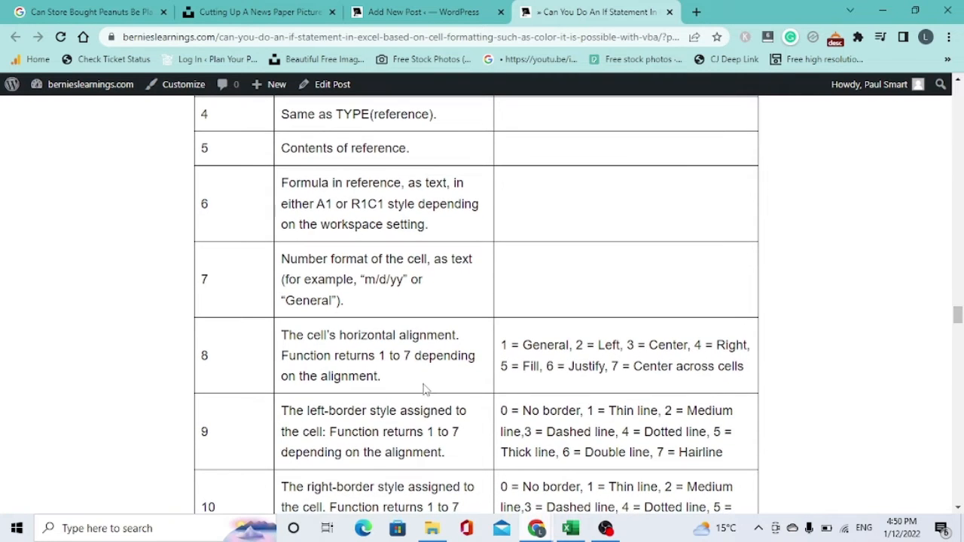
Step: Review the article's GET.CELL arguments from 9 to 36, including border styles, font formatting, page breaks and border colors
{"action": "scroll", "coordinate": [424, 388], "scroll_direction": "down", "scroll_amount": 3}
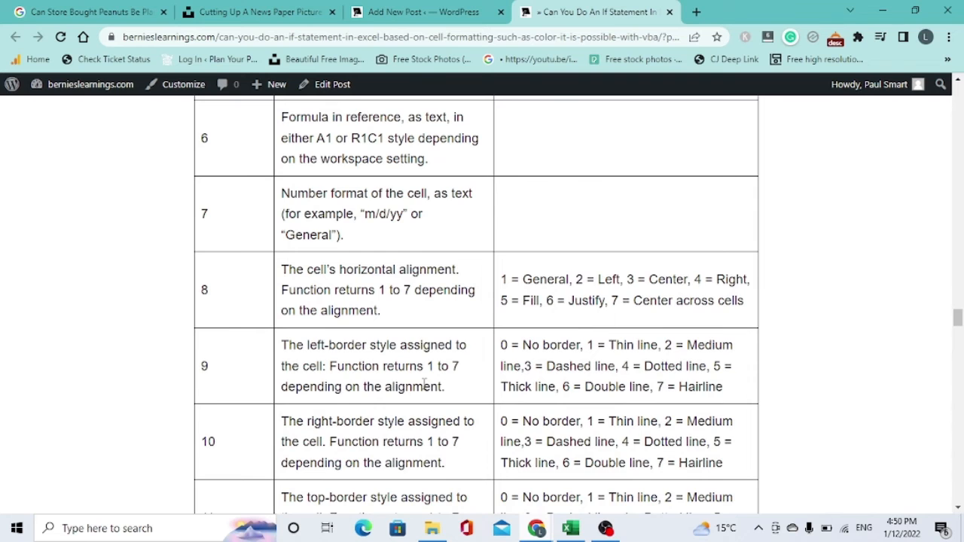
{"action": "scroll", "coordinate": [424, 384], "scroll_direction": "down", "scroll_amount": 3}
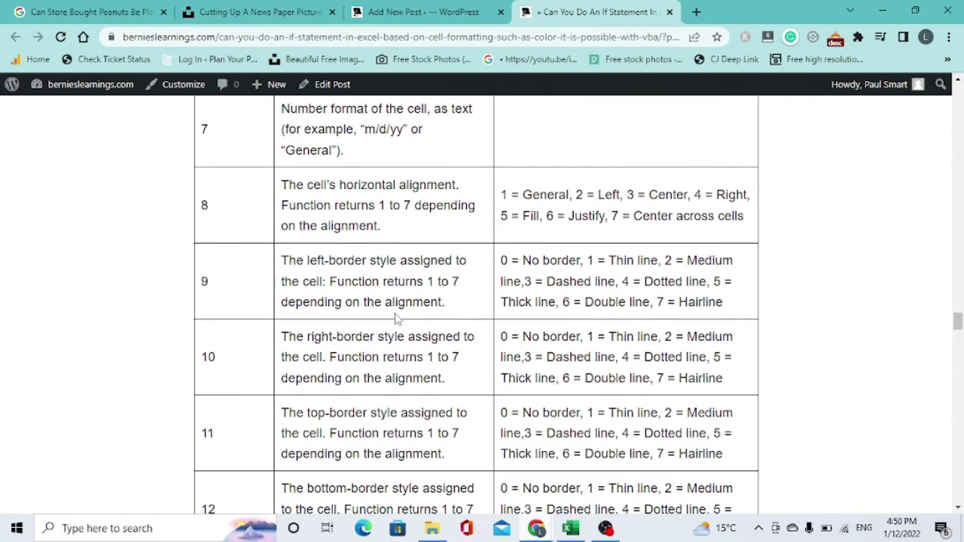
{"action": "scroll", "coordinate": [397, 320], "scroll_direction": "down", "scroll_amount": 1}
{"action": "scroll", "coordinate": [395, 315], "scroll_direction": "down", "scroll_amount": 1}
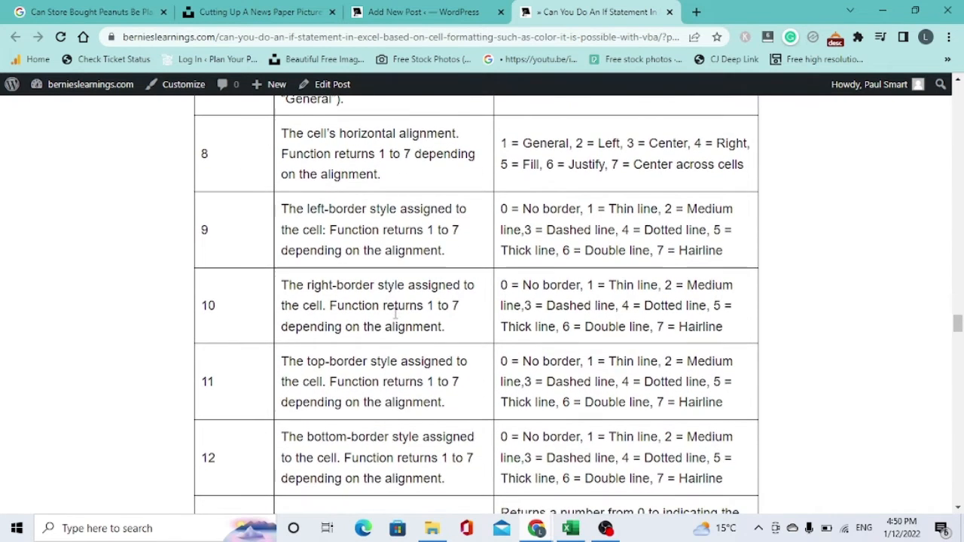
{"action": "scroll", "coordinate": [395, 316], "scroll_direction": "down", "scroll_amount": 5}
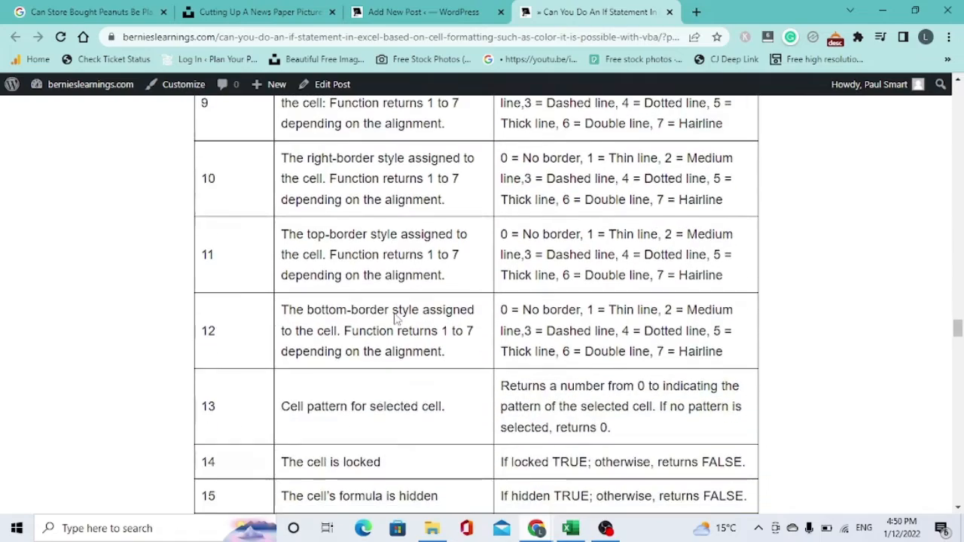
{"action": "scroll", "coordinate": [396, 318], "scroll_direction": "down", "scroll_amount": 4}
{"action": "scroll", "coordinate": [396, 319], "scroll_direction": "down", "scroll_amount": 1}
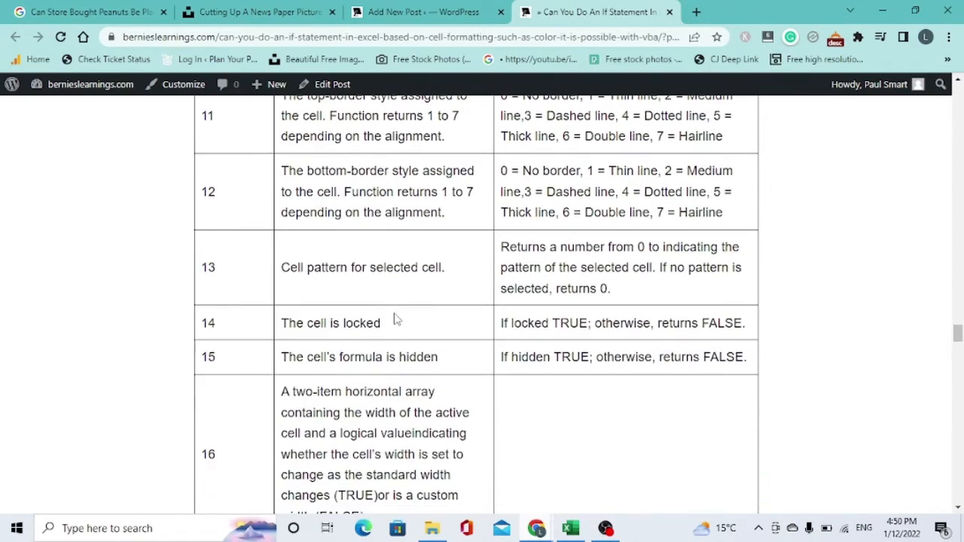
{"action": "scroll", "coordinate": [396, 320], "scroll_direction": "down", "scroll_amount": 8}
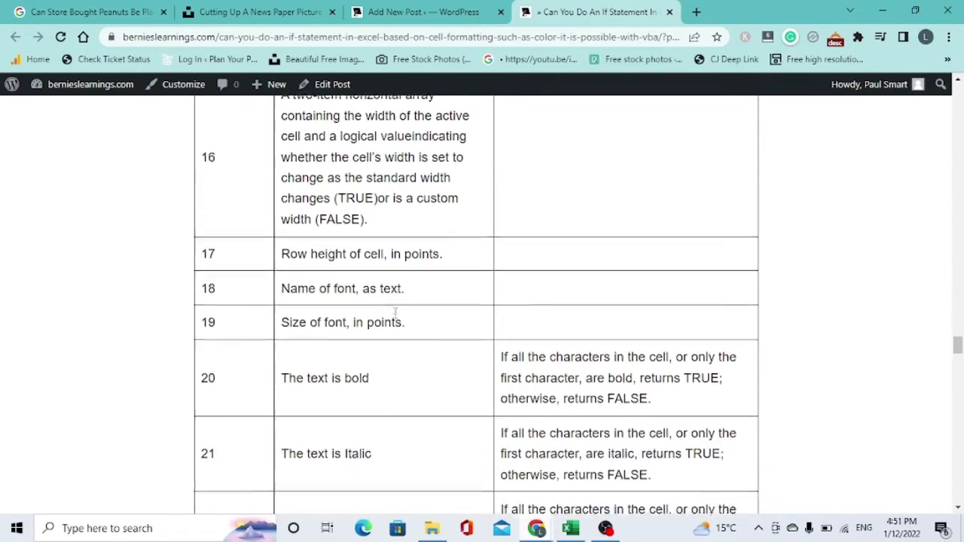
{"action": "scroll", "coordinate": [394, 315], "scroll_direction": "down", "scroll_amount": 3}
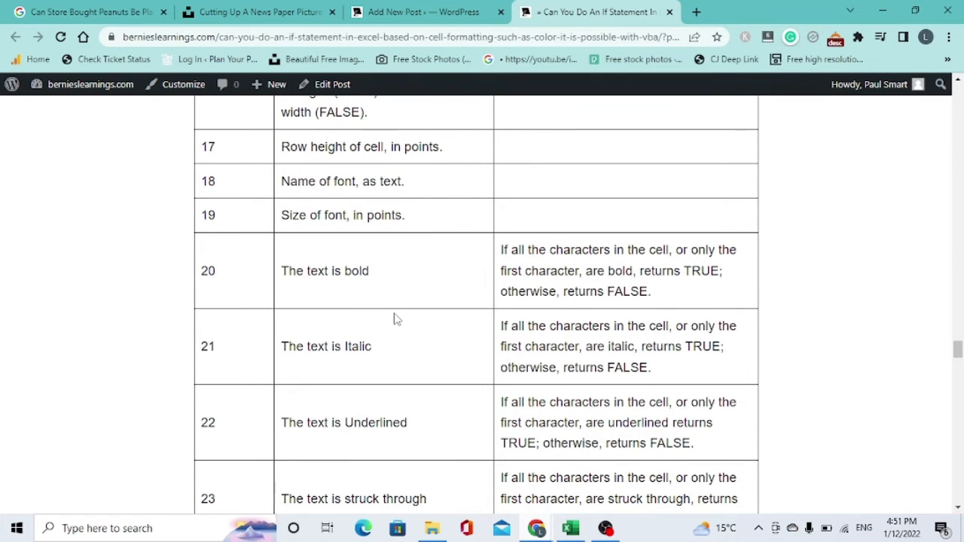
{"action": "scroll", "coordinate": [397, 318], "scroll_direction": "down", "scroll_amount": 3}
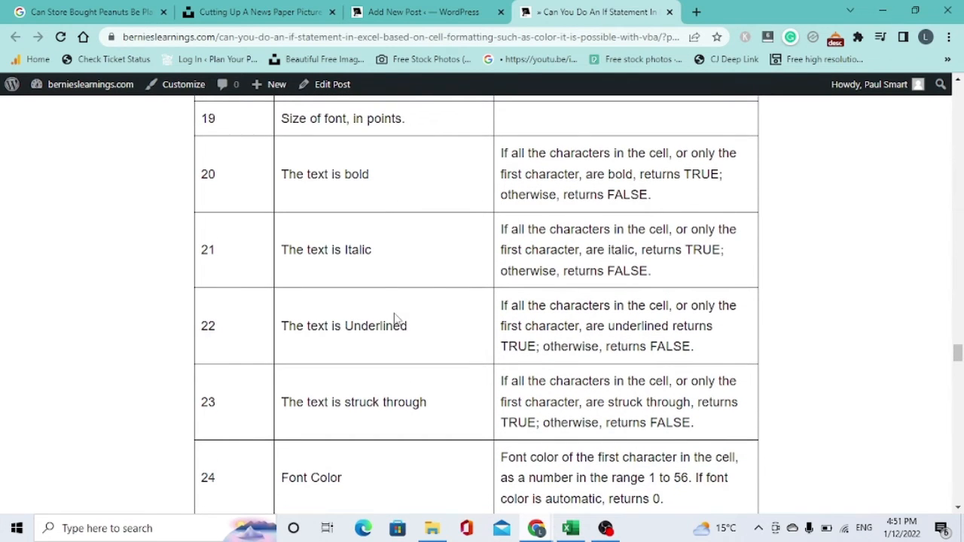
{"action": "scroll", "coordinate": [397, 318], "scroll_direction": "down", "scroll_amount": 4}
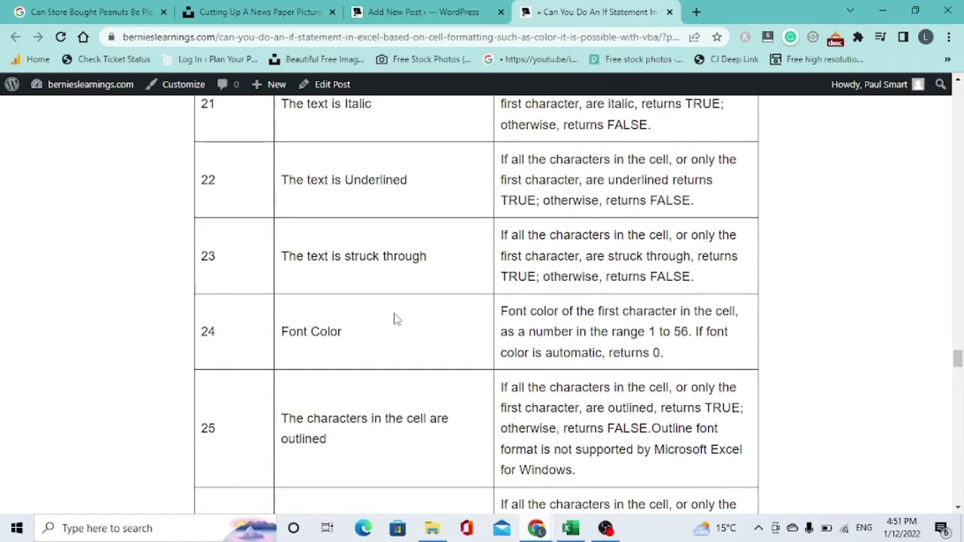
{"action": "scroll", "coordinate": [397, 318], "scroll_direction": "down", "scroll_amount": 3}
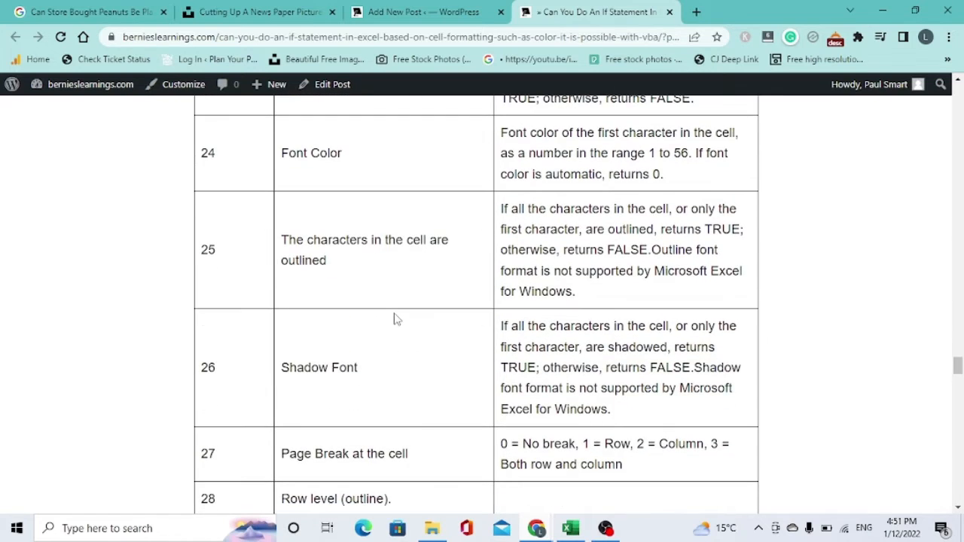
{"action": "scroll", "coordinate": [397, 318], "scroll_direction": "down", "scroll_amount": 2}
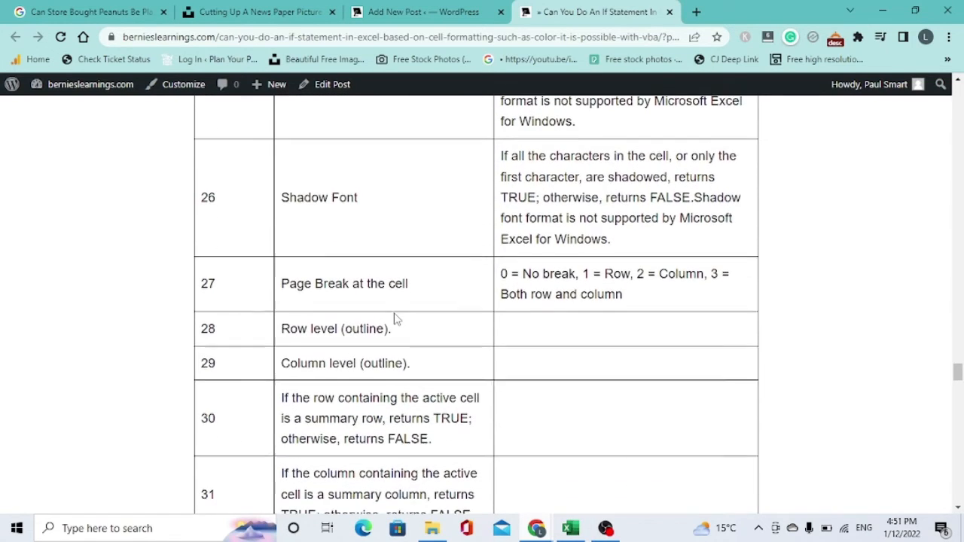
{"action": "scroll", "coordinate": [397, 318], "scroll_direction": "down", "scroll_amount": 1}
{"action": "scroll", "coordinate": [396, 319], "scroll_direction": "down", "scroll_amount": 3}
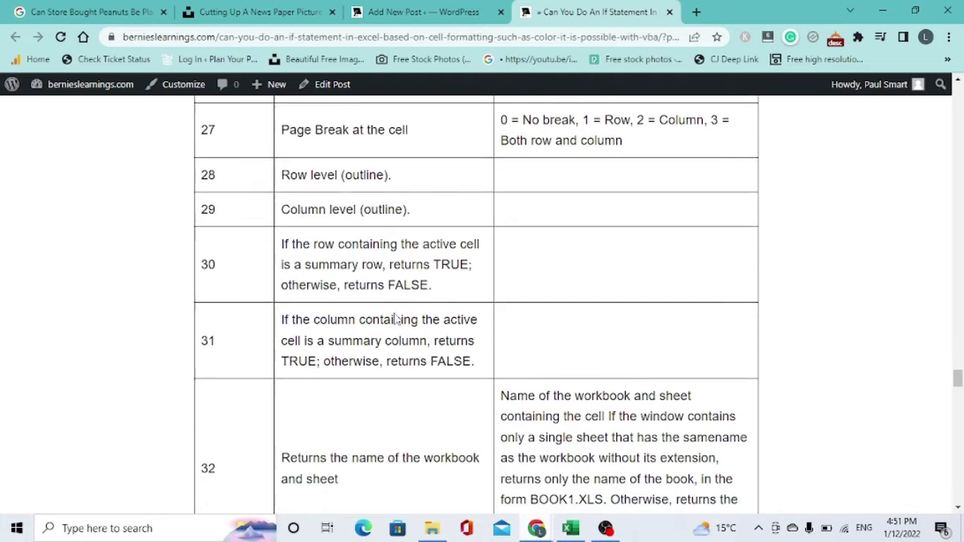
{"action": "scroll", "coordinate": [394, 315], "scroll_direction": "down", "scroll_amount": 3}
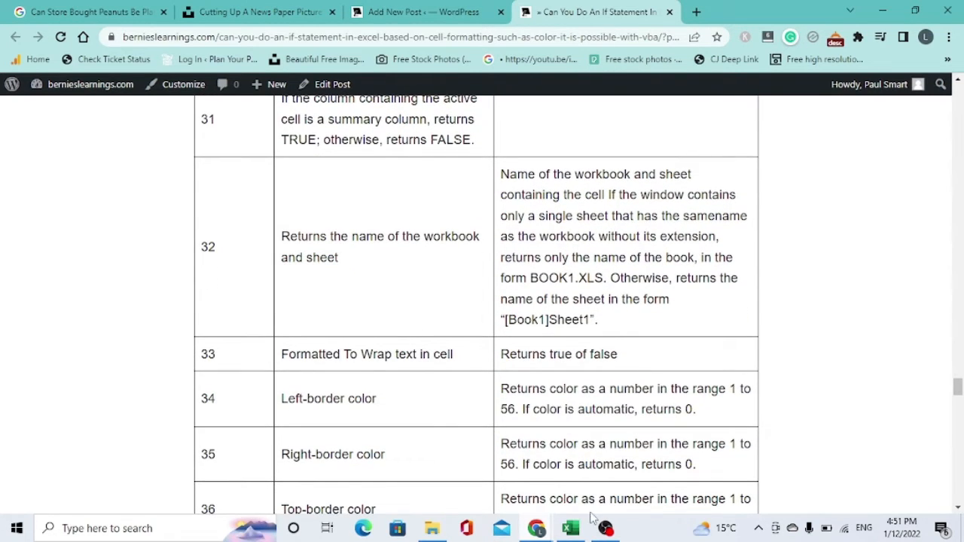
Step: Switch back to Excel and wrap cell B1's cellcolor formula in an IF function with the logical test cellcolor=6
{"action": "left_click", "coordinate": [570, 531]}
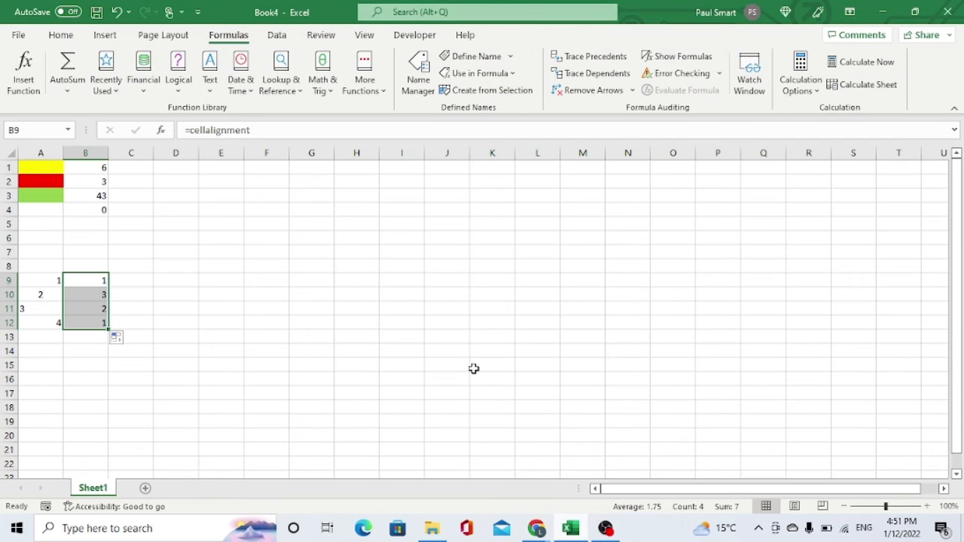
{"action": "left_click", "coordinate": [380, 265]}
{"action": "left_click", "coordinate": [228, 188]}
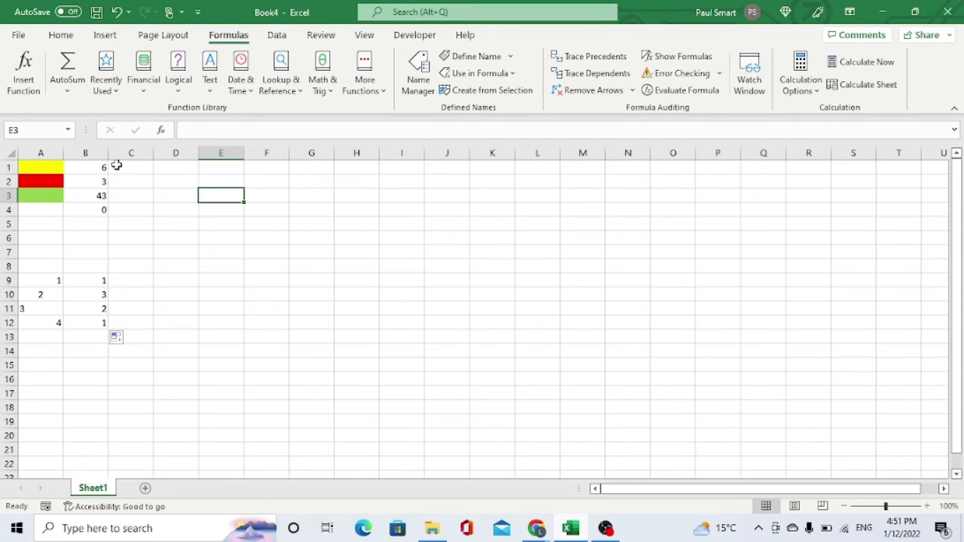
{"action": "left_click", "coordinate": [97, 167]}
{"action": "left_click", "coordinate": [189, 131]}
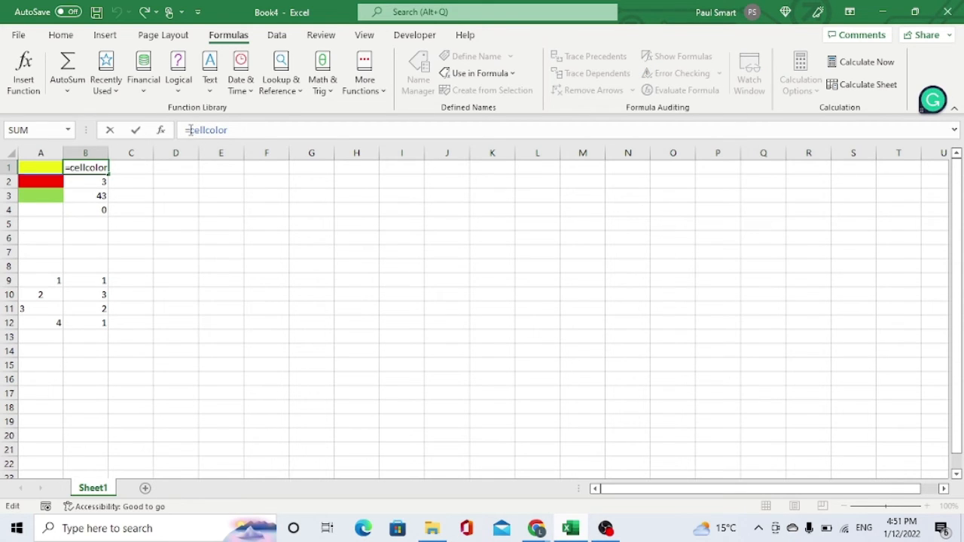
{"action": "type", "text": "if"}
{"action": "key", "text": "Tab"}
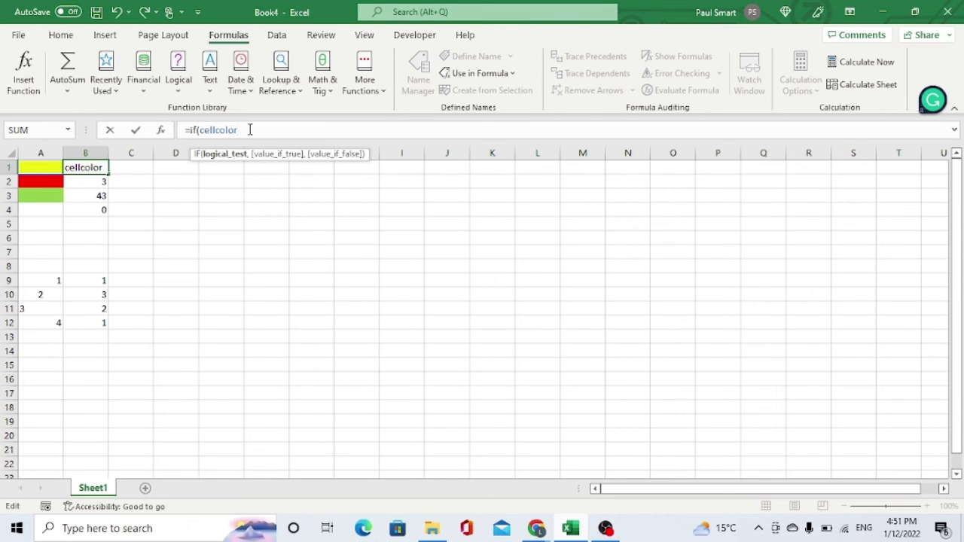
{"action": "type", "text": "=6,"}
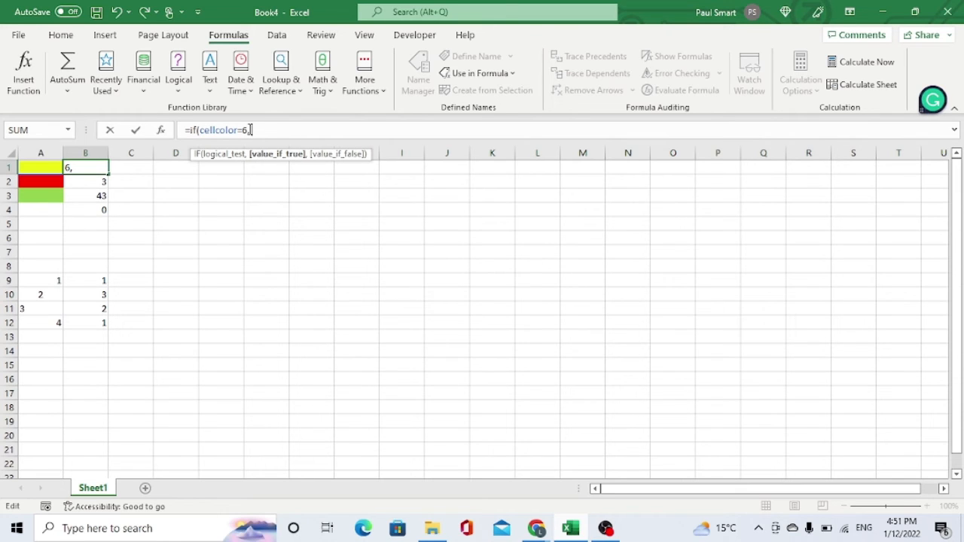
Step: Complete B1's IF formula with "it is true" and "it is false" as its results, and fill it down through B5
{"action": "type", "text": "\"it is tre"}
{"action": "key", "text": "BackSpace"}
{"action": "type", "text": "ue\","}
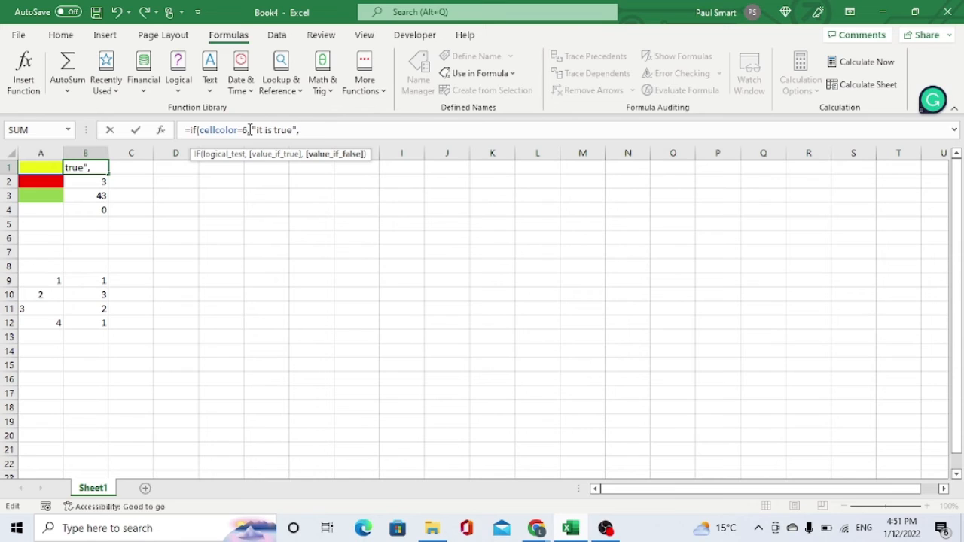
{"action": "type", "text": " \"it is false\""}
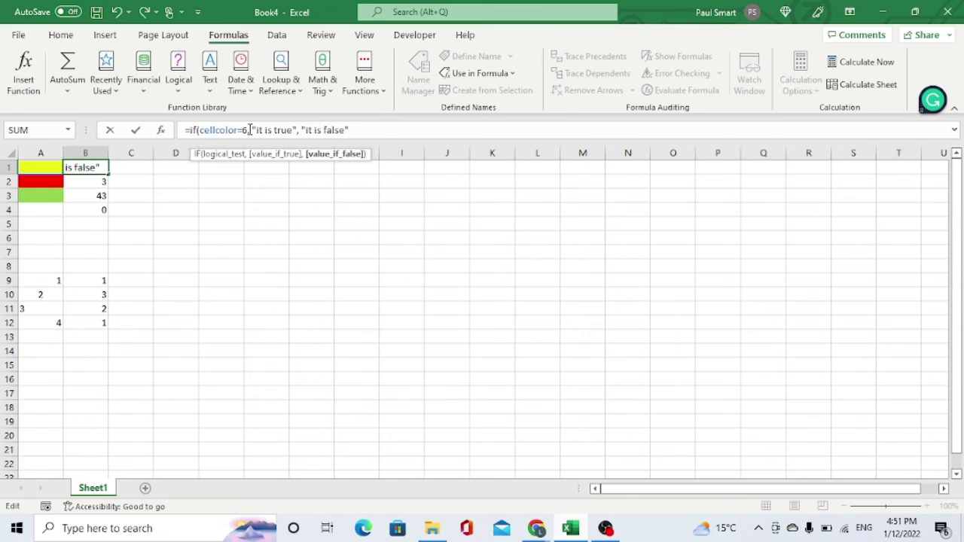
{"action": "left_click", "coordinate": [136, 130]}
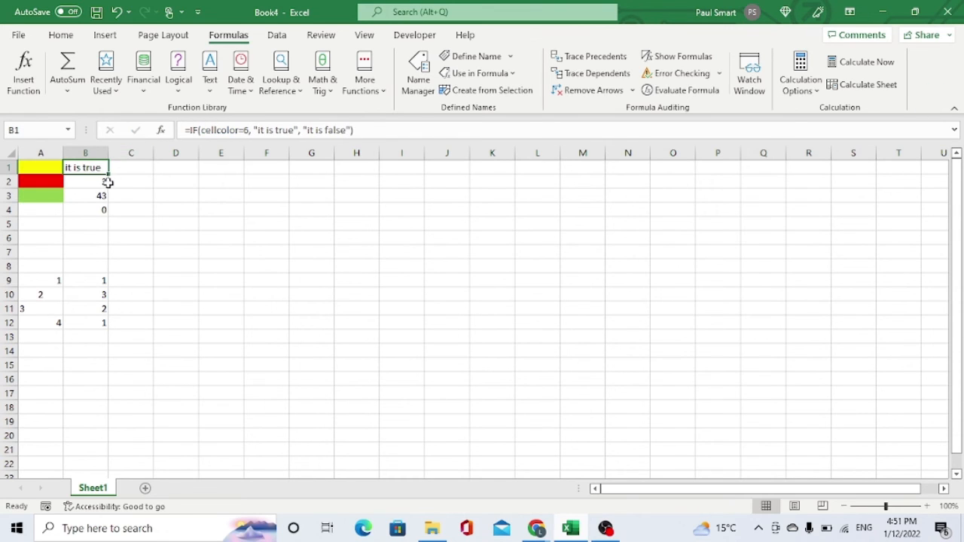
{"action": "left_click_drag", "start_coordinate": [108, 176], "coordinate": [108, 226]}
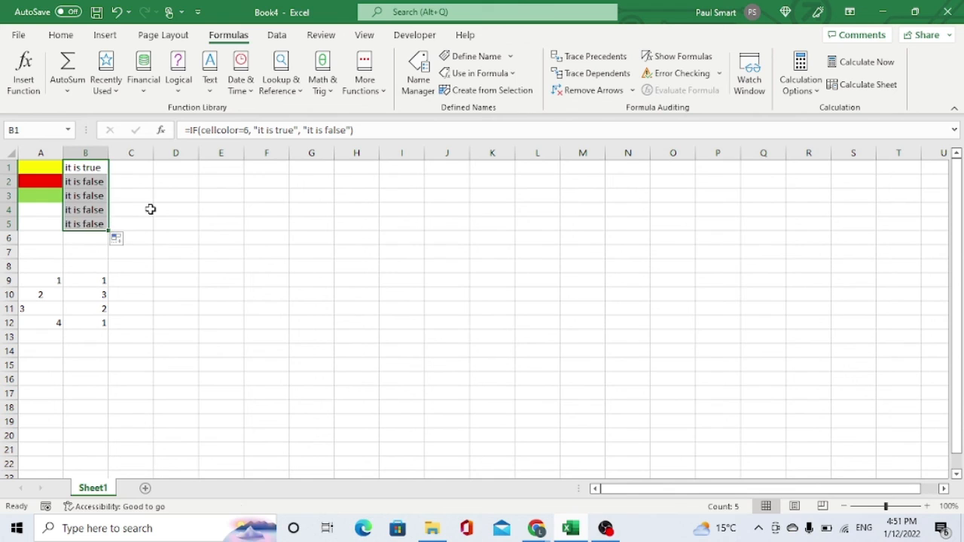